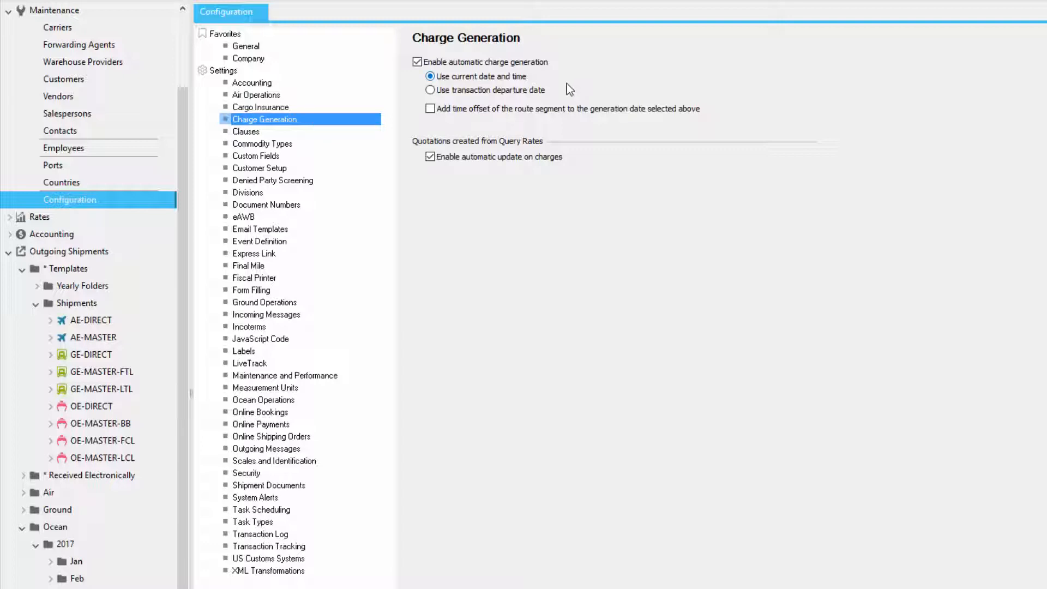
- Open the Ocean Freight Service item from the accounting Items and Services list and display its automatic creation settings
{"action": "left_click", "coordinate": [51, 233]}
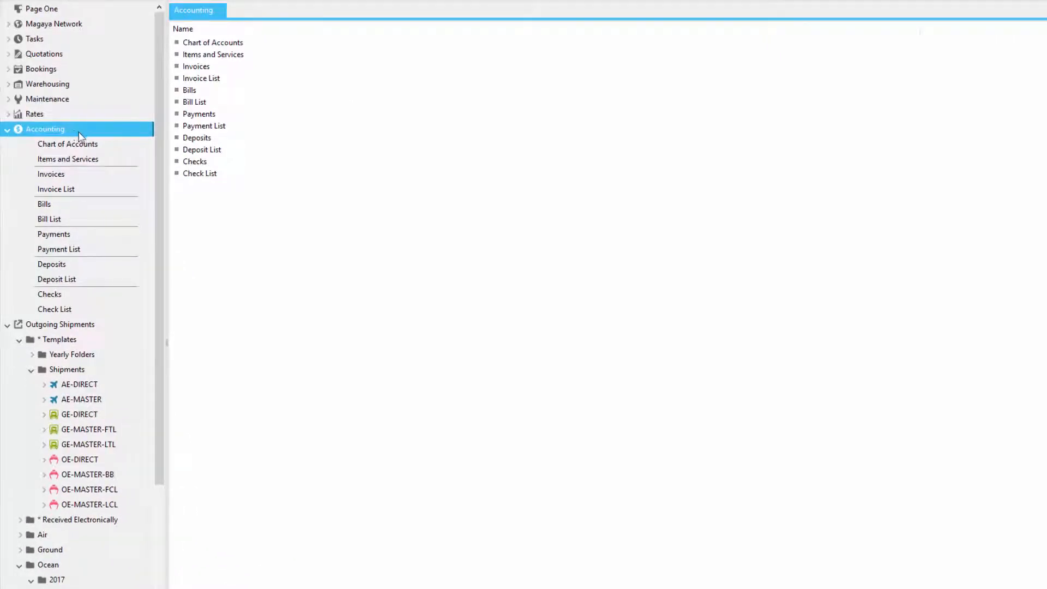
{"action": "left_click", "coordinate": [104, 163]}
{"action": "double_click", "coordinate": [328, 123]}
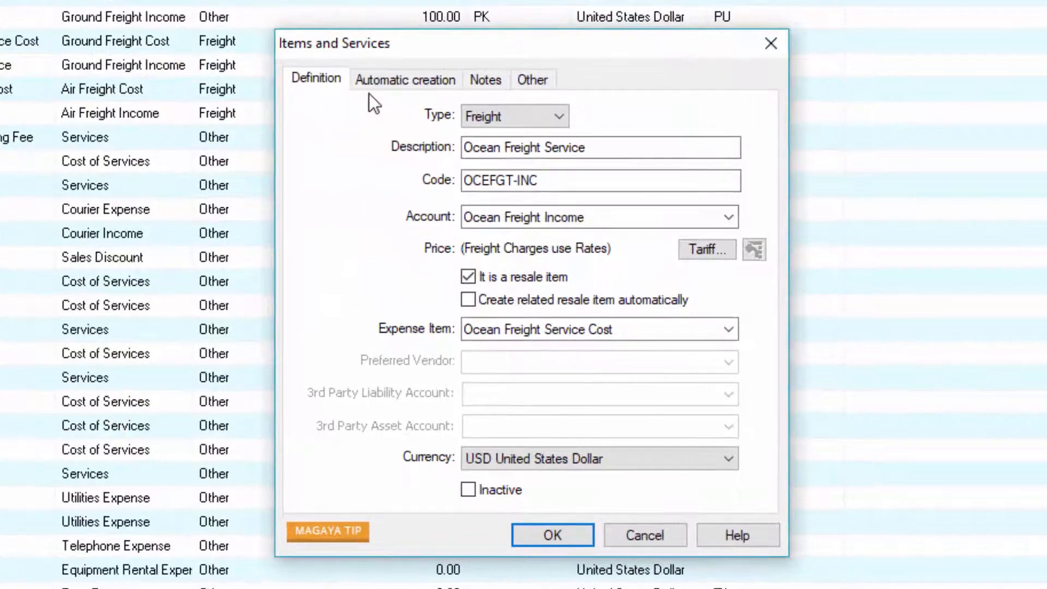
{"action": "left_click", "coordinate": [401, 86]}
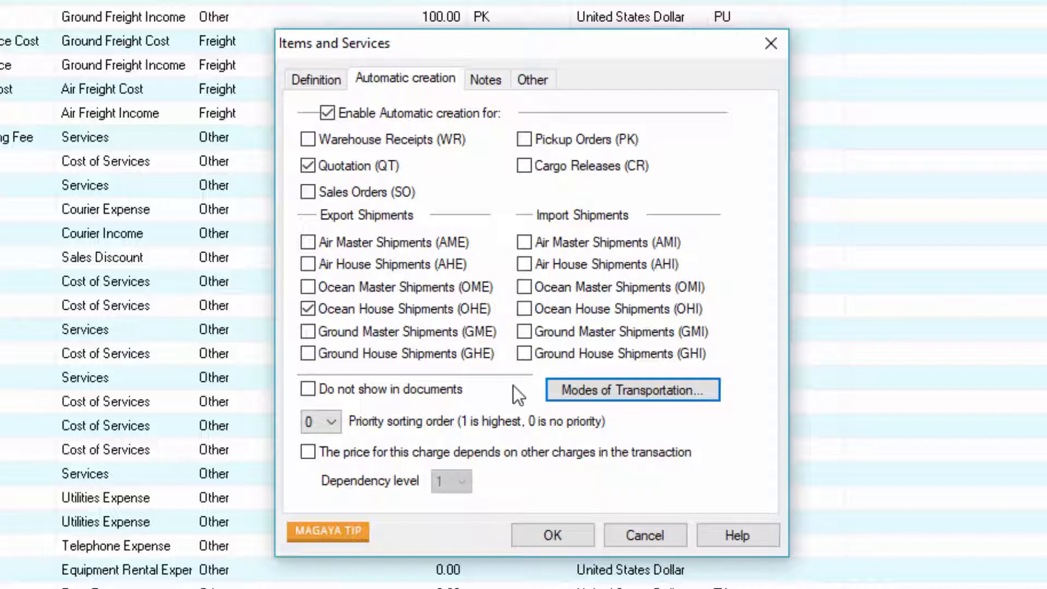
- Check the modes of transportation for Ocean Freight Service, close the item, and widen the list's Automatic Creation column
{"action": "left_click", "coordinate": [559, 392]}
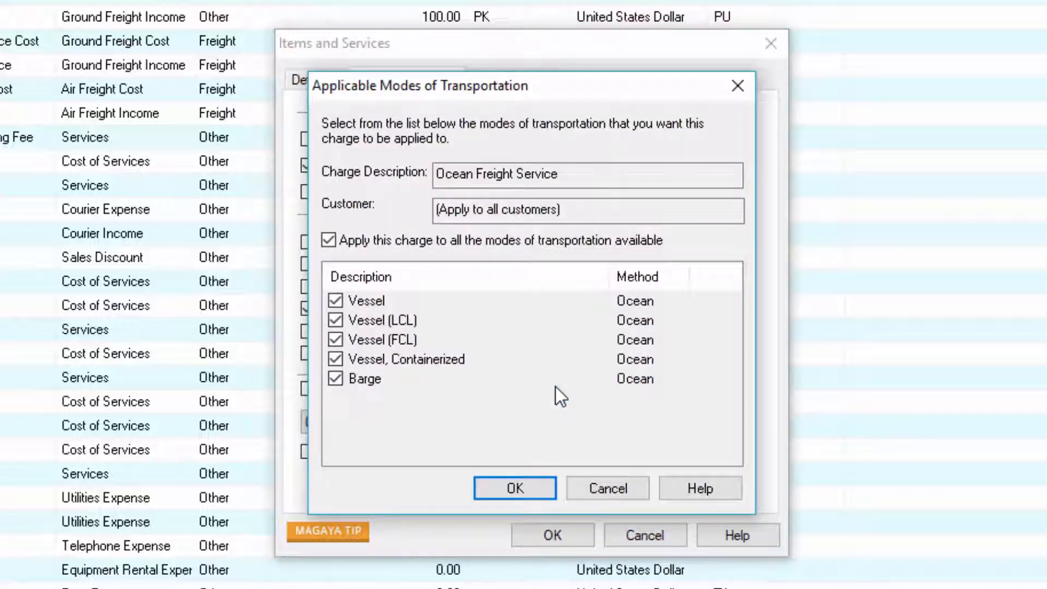
{"action": "left_click", "coordinate": [636, 489]}
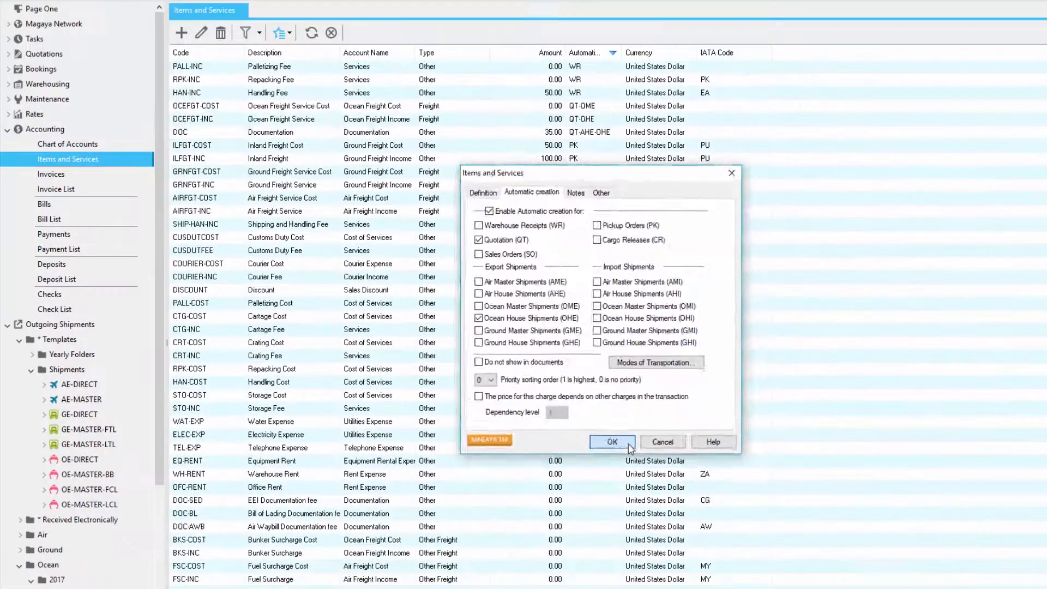
{"action": "left_click", "coordinate": [629, 445]}
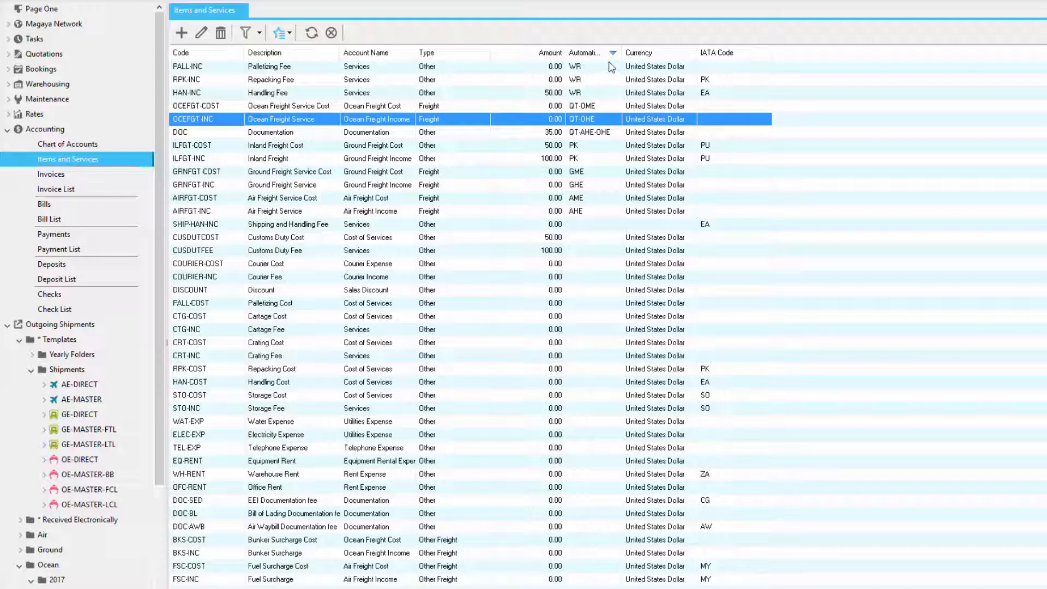
{"action": "left_click_drag", "start_coordinate": [619, 53], "coordinate": [652, 53]}
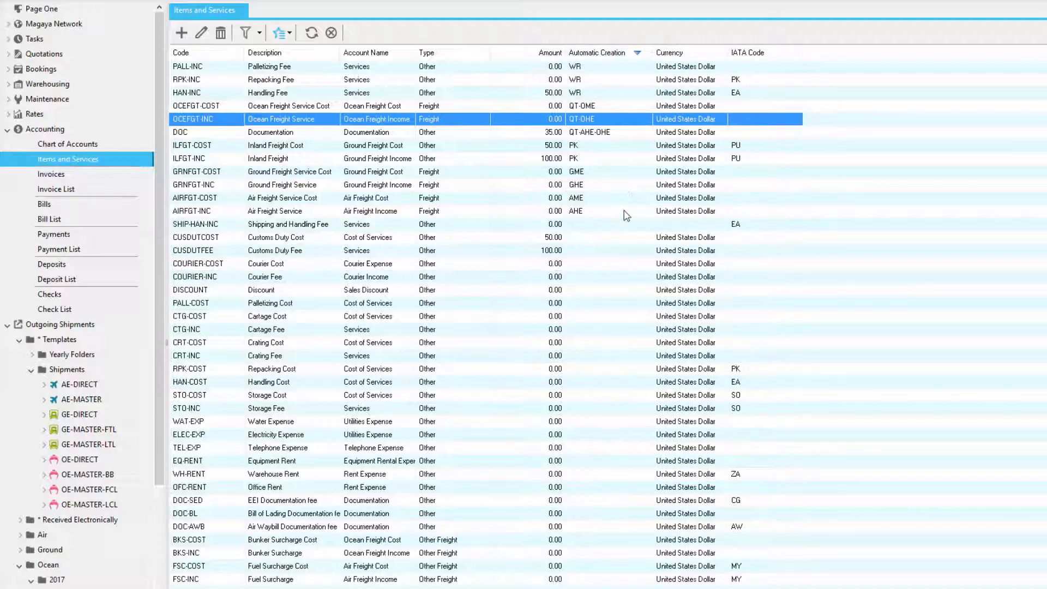
- Open the customer record for Consignee of Tokyo, Inc. and view its rates
{"action": "left_click", "coordinate": [84, 99]}
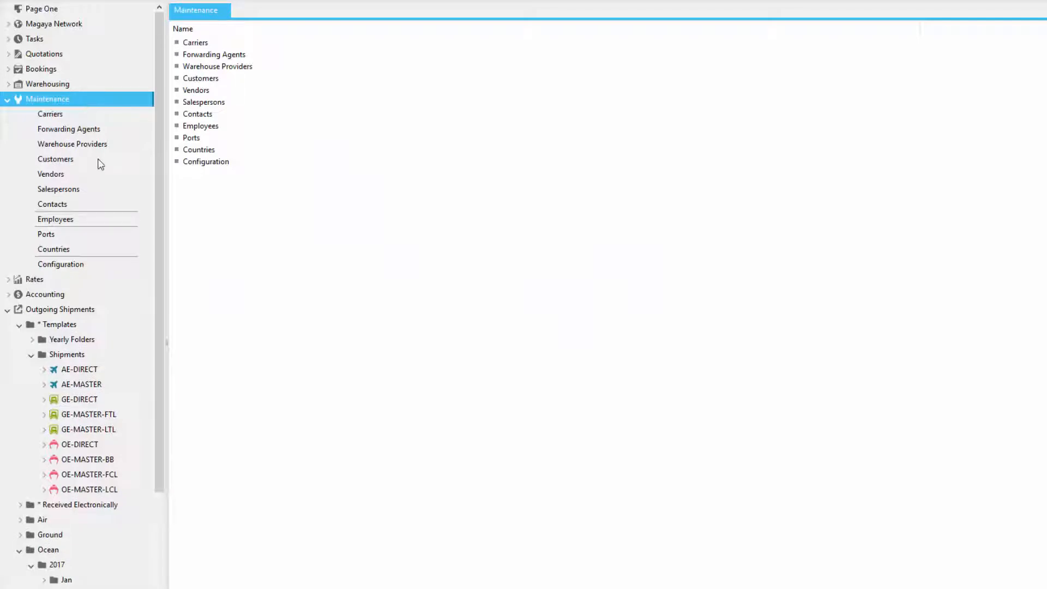
{"action": "left_click", "coordinate": [101, 164]}
{"action": "double_click", "coordinate": [281, 133]}
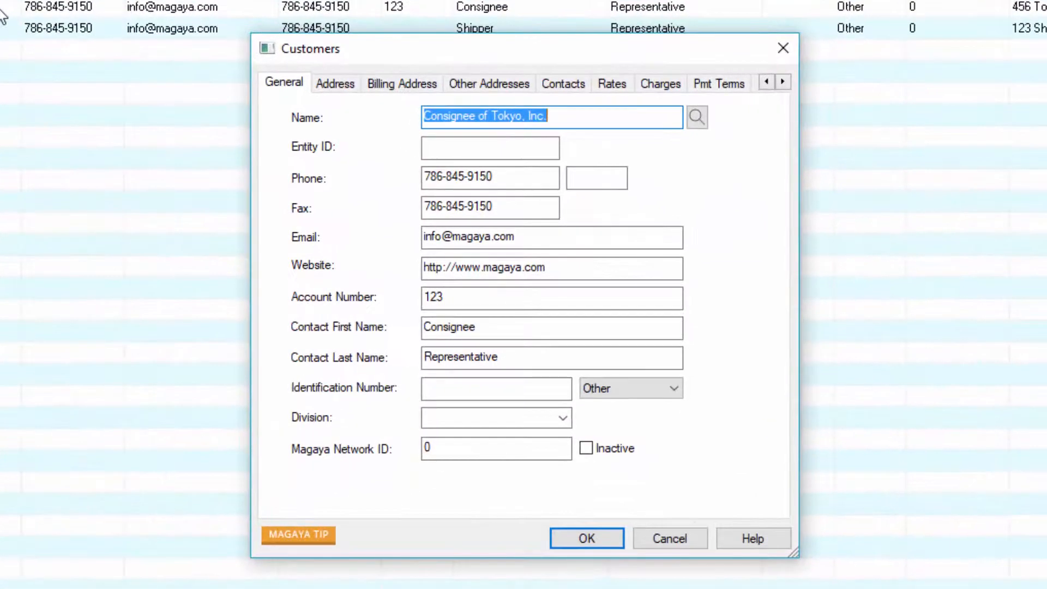
{"action": "left_click", "coordinate": [636, 104]}
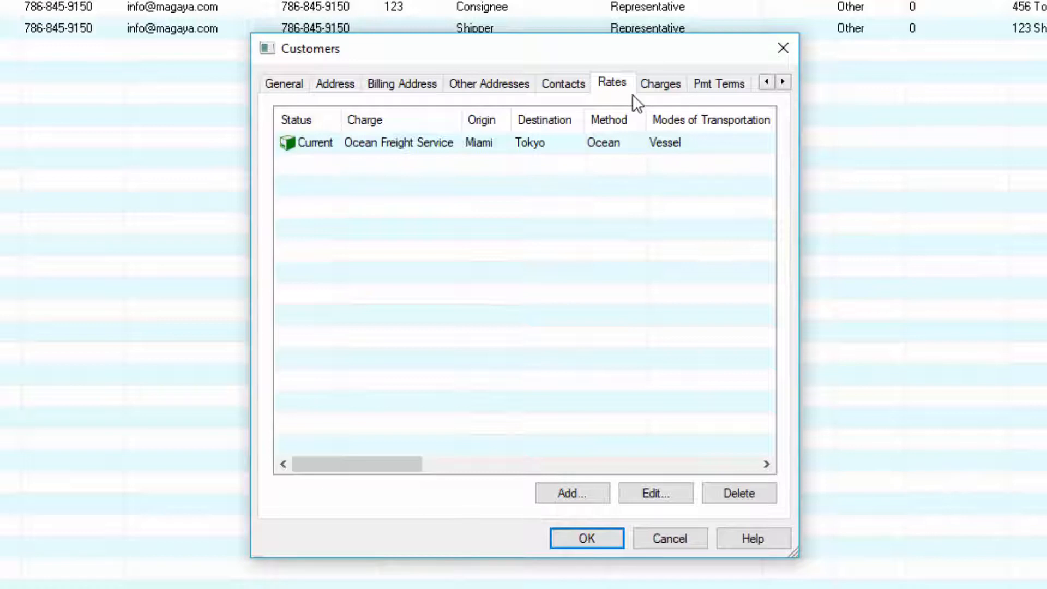
- View the customer's custom charges and inspect the automatic creation settings of the Inland Freight charge
{"action": "left_click", "coordinate": [660, 84]}
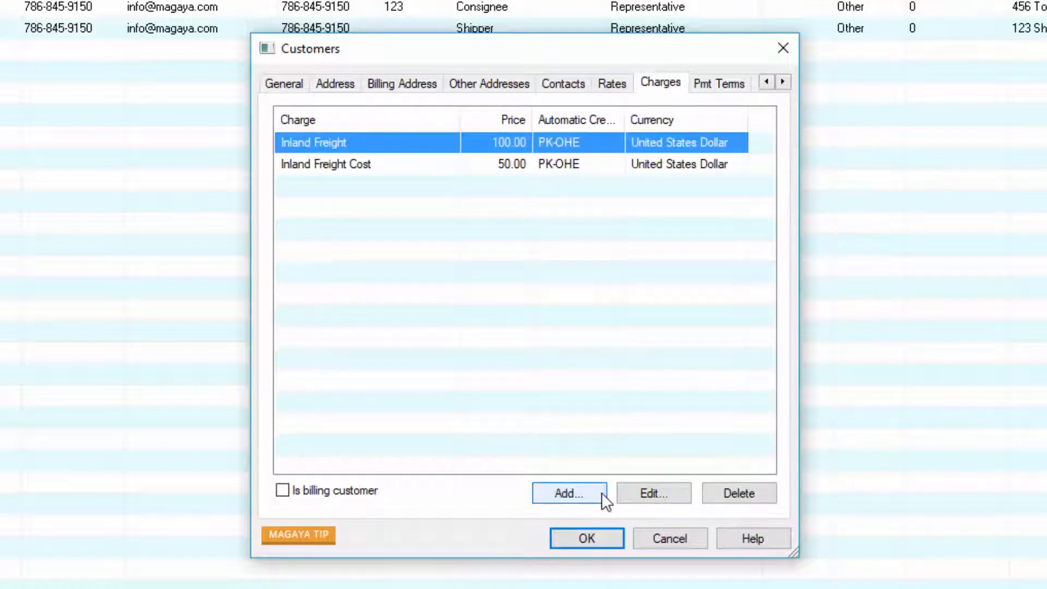
{"action": "left_click", "coordinate": [636, 495]}
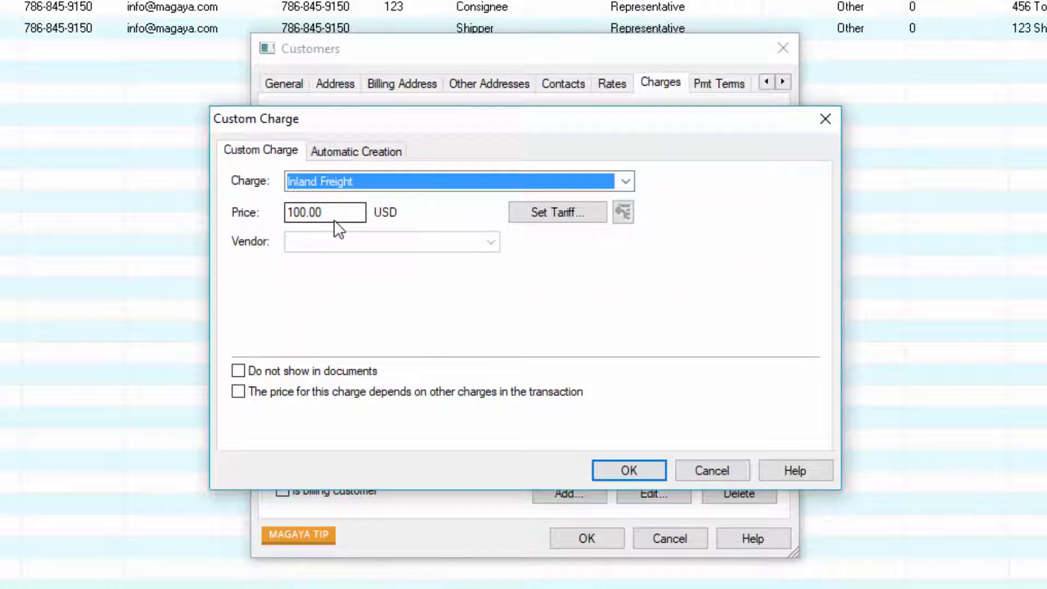
{"action": "left_click", "coordinate": [395, 158]}
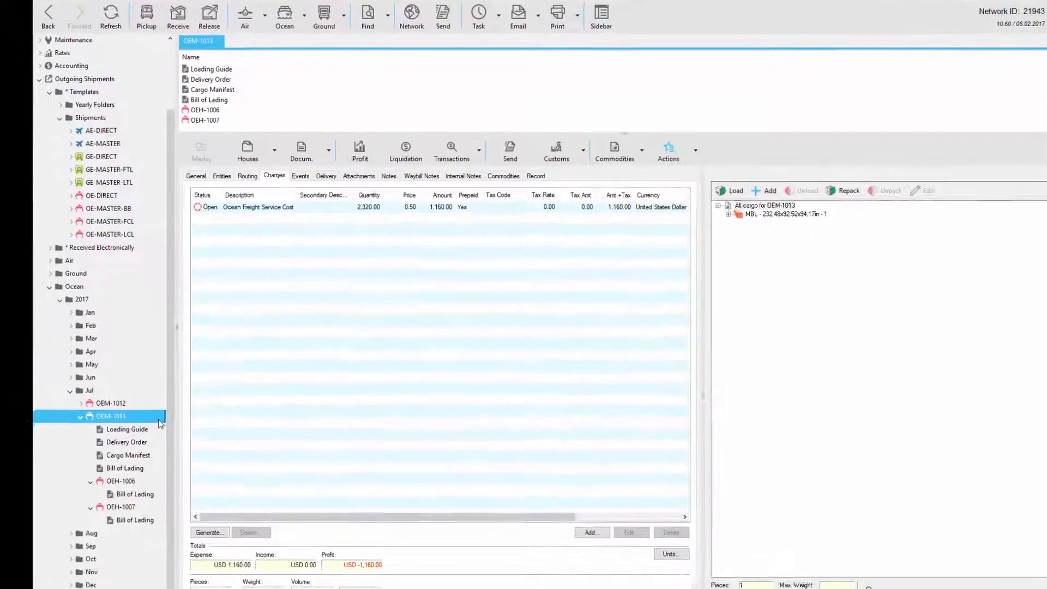
- Examine house shipment OEH-1007, including its options for adding charges, its cargo item and its measurement units
{"action": "left_click", "coordinate": [158, 483]}
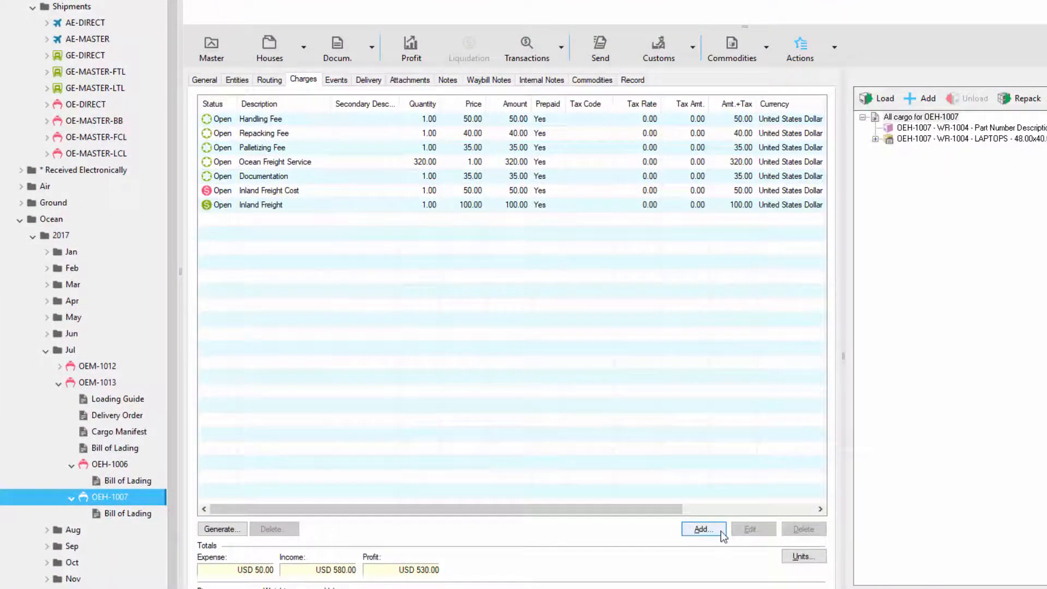
{"action": "left_click", "coordinate": [704, 529]}
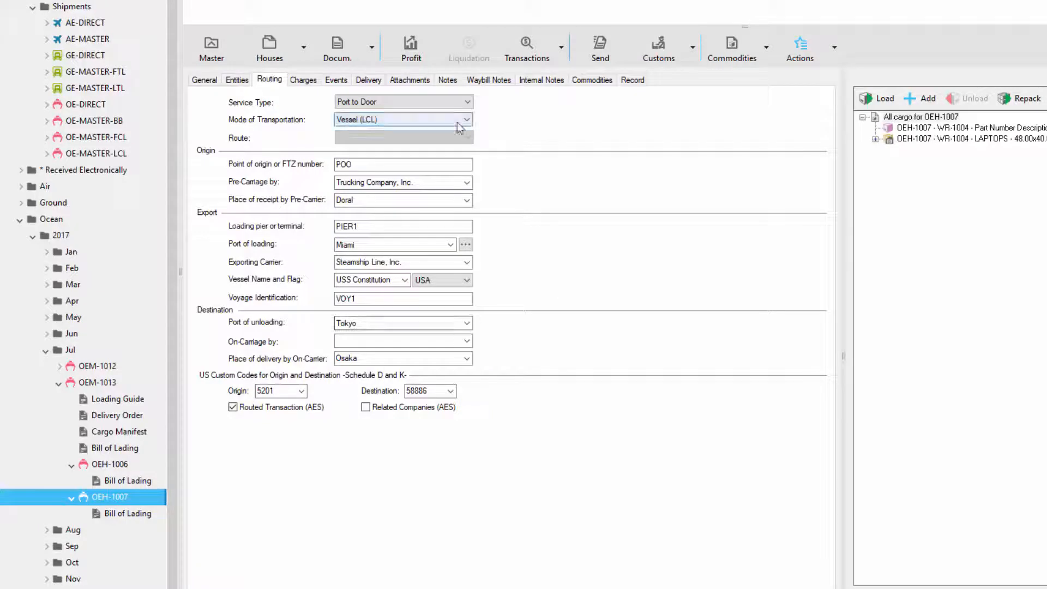
{"action": "double_click", "coordinate": [916, 130]}
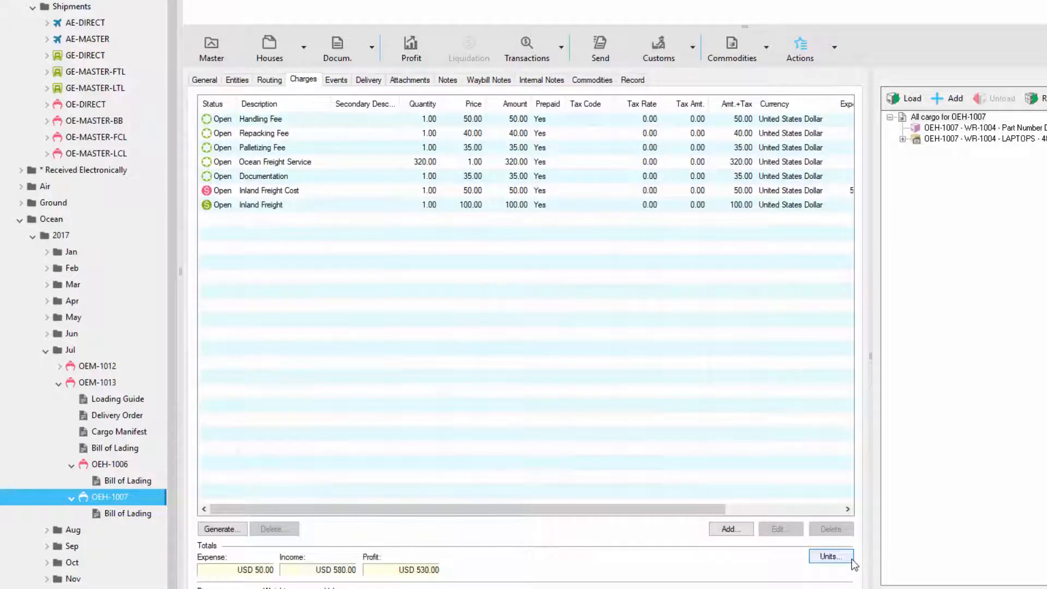
{"action": "left_click", "coordinate": [850, 558]}
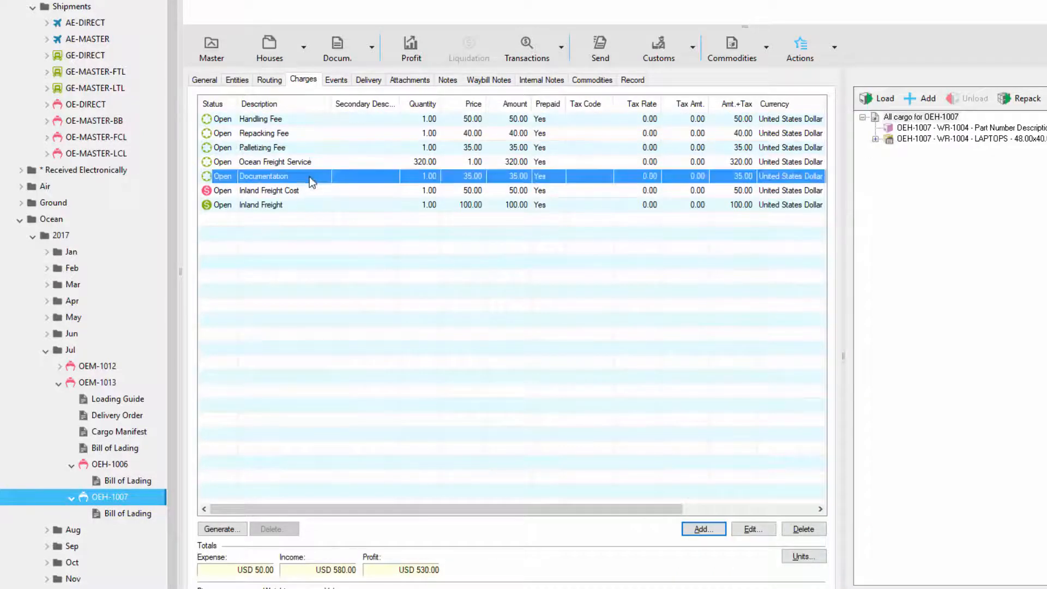
- Open the shipment's Ocean Freight Service charge and reselect Ocean Freight Service as its freight service class
{"action": "left_click", "coordinate": [309, 206]}
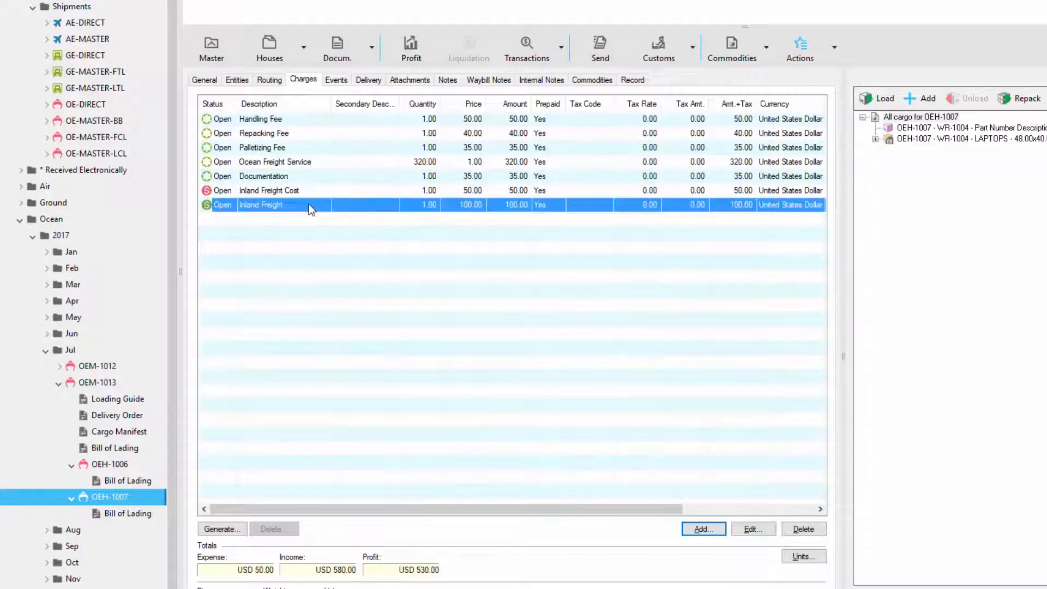
{"action": "double_click", "coordinate": [323, 164]}
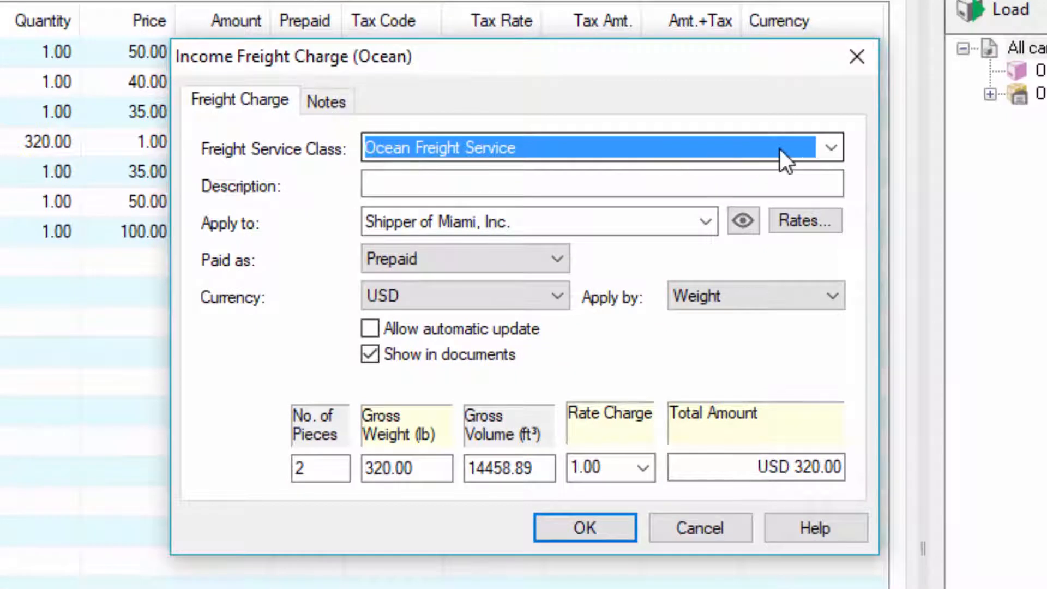
{"action": "left_click", "coordinate": [831, 148]}
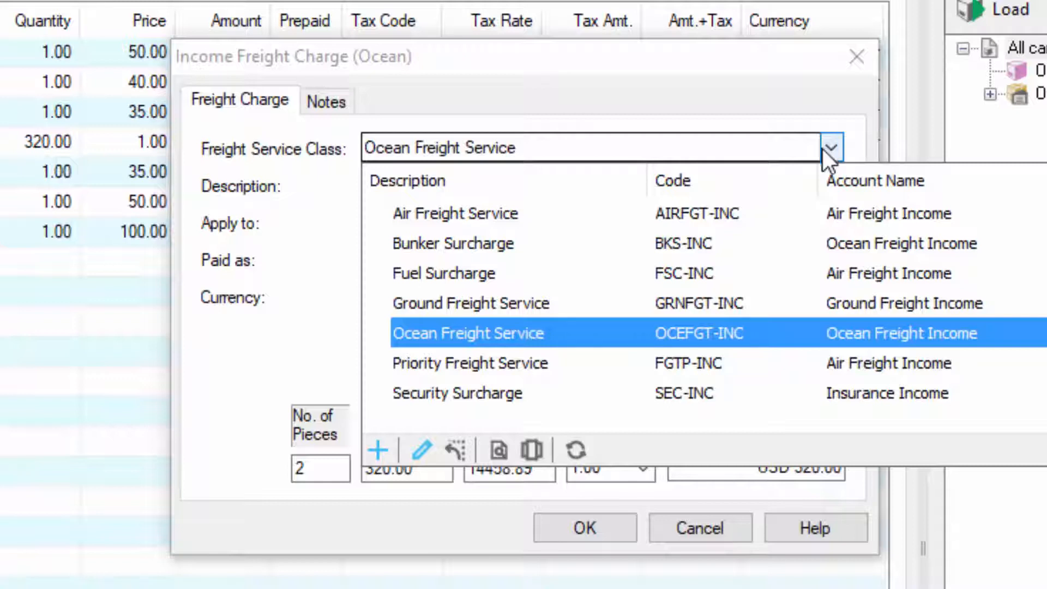
{"action": "left_click", "coordinate": [742, 335]}
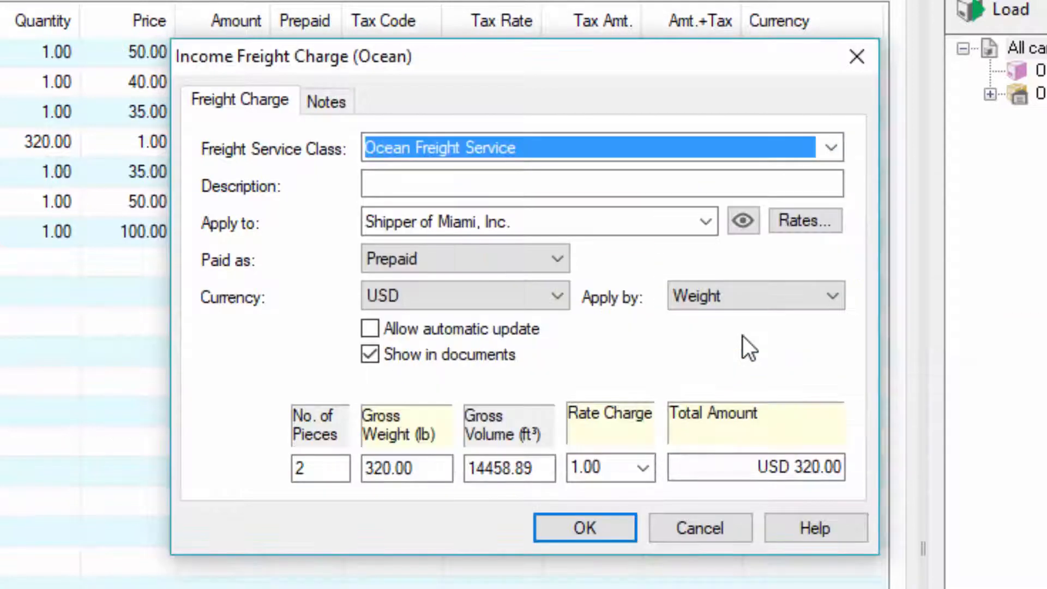
- Examine the description, Apply to, Paid as, Currency and Apply by options of the ocean freight charge
{"action": "left_click", "coordinate": [509, 184]}
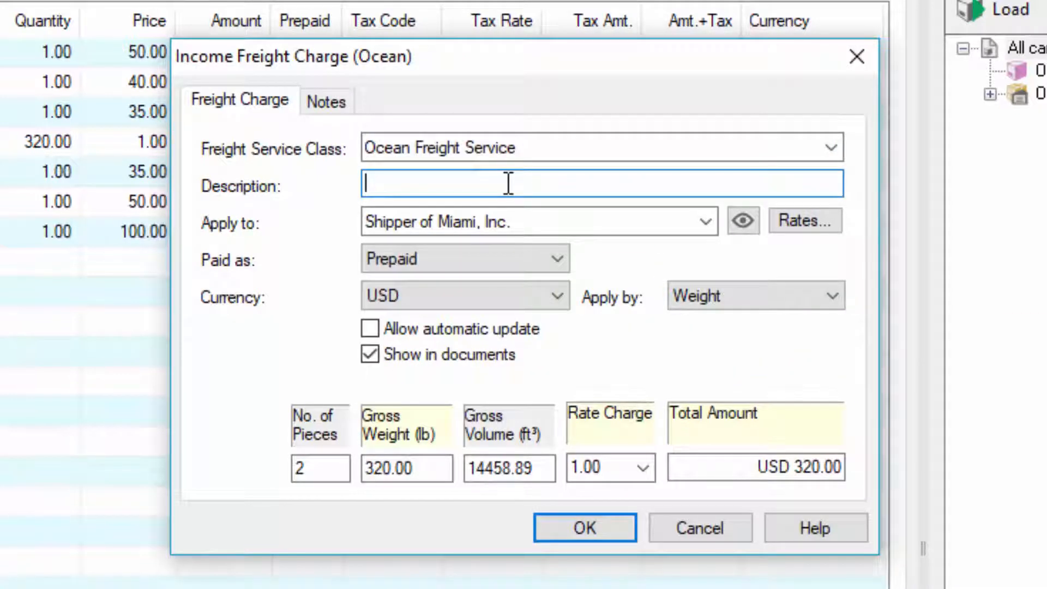
{"action": "left_click", "coordinate": [558, 226]}
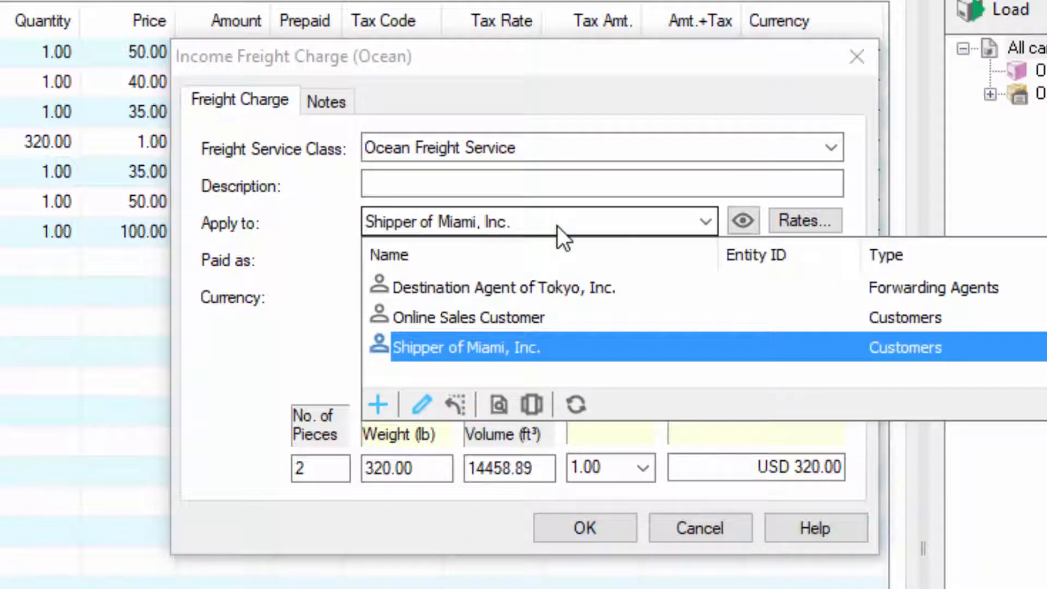
{"action": "left_click", "coordinate": [557, 226]}
{"action": "left_click", "coordinate": [558, 259]}
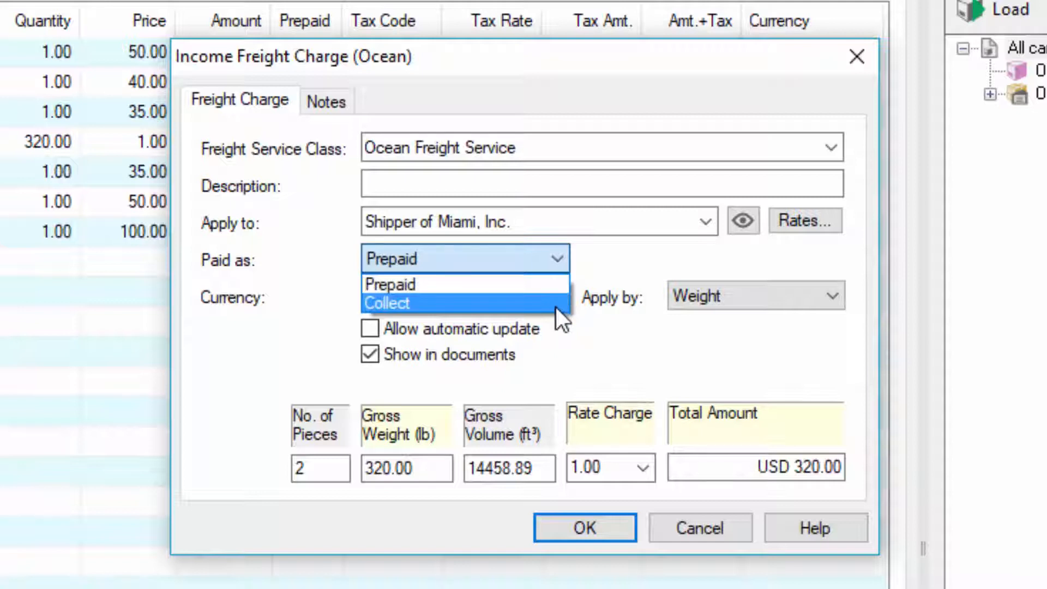
{"action": "left_click", "coordinate": [567, 297]}
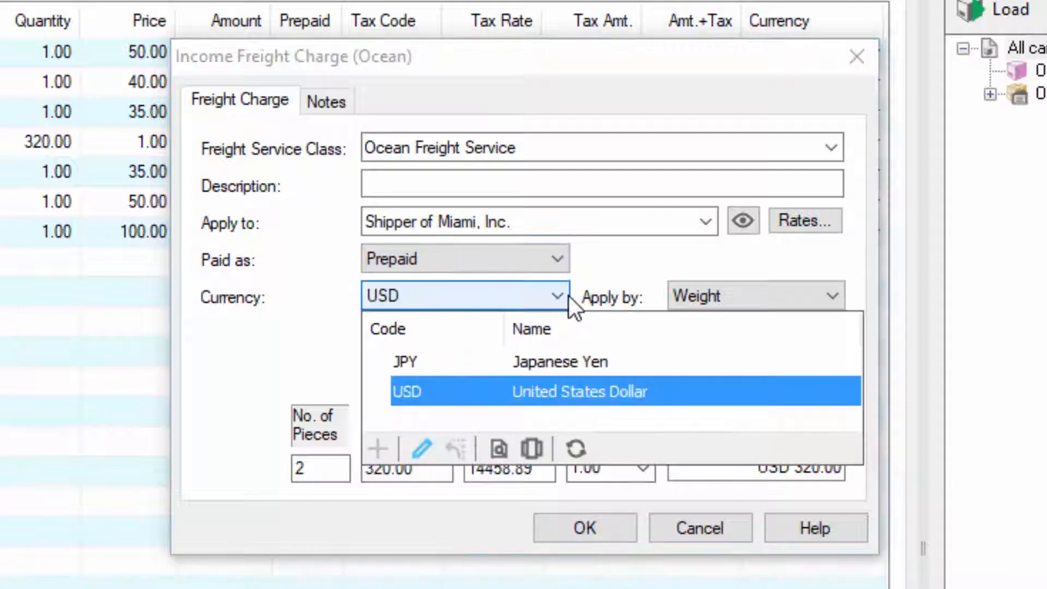
{"action": "left_click", "coordinate": [569, 297]}
{"action": "left_click", "coordinate": [833, 298]}
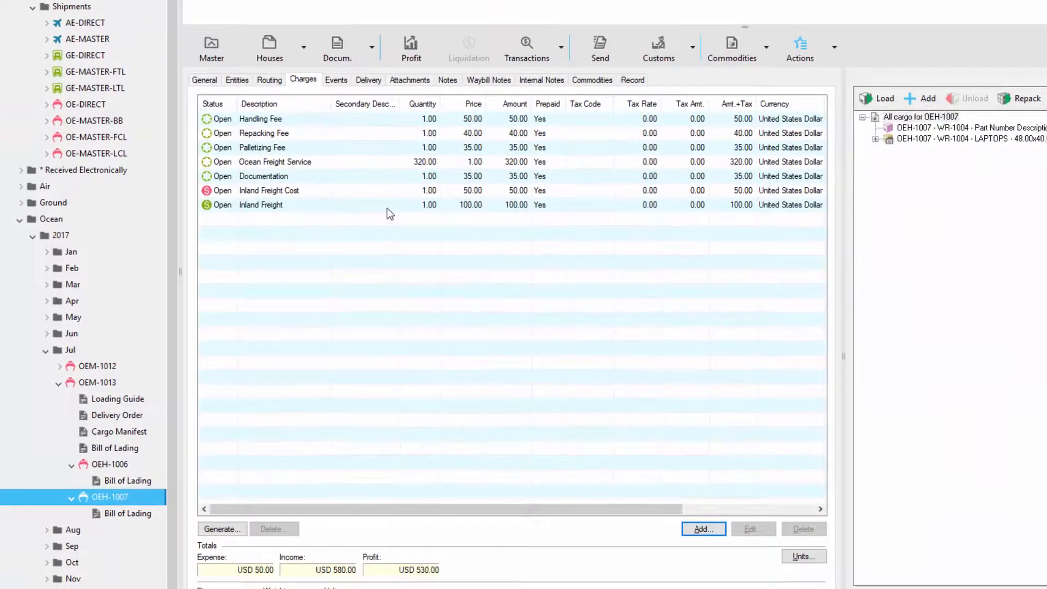
- Open the shipment's Inland Freight income charge and reselect Inland Freight as the charge
{"action": "double_click", "coordinate": [387, 207]}
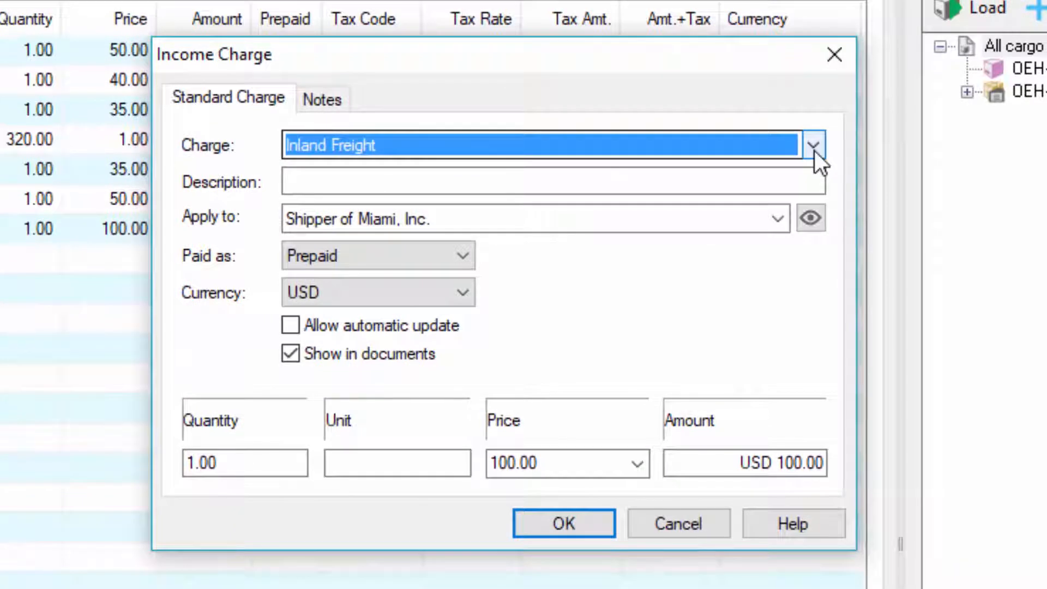
{"action": "left_click", "coordinate": [813, 147]}
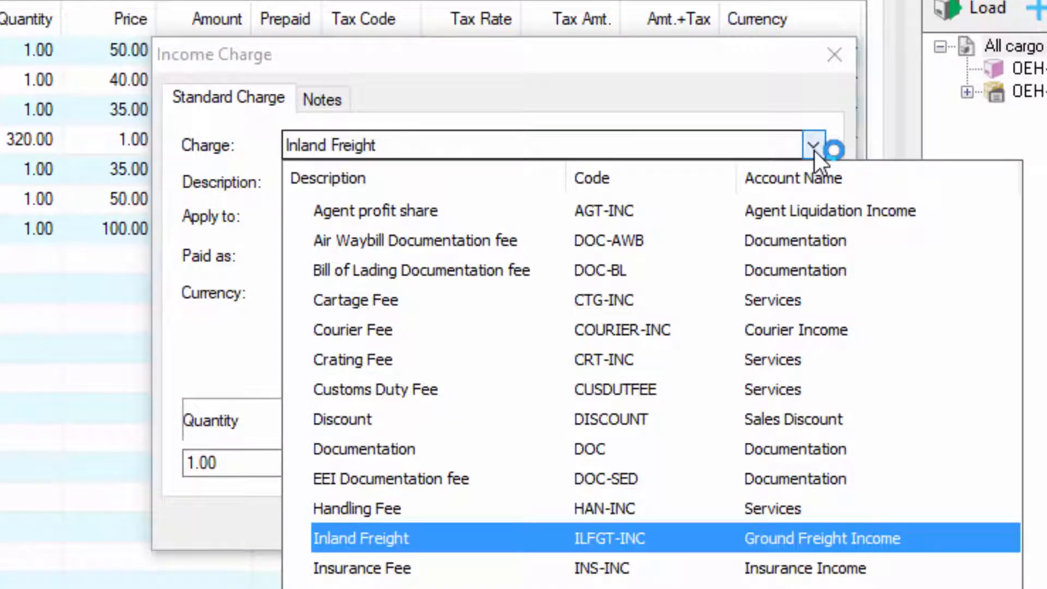
{"action": "left_click", "coordinate": [571, 538]}
- Review the description, Apply to, Paid as and Currency options of the Inland Freight charge and save it
{"action": "left_click", "coordinate": [326, 181]}
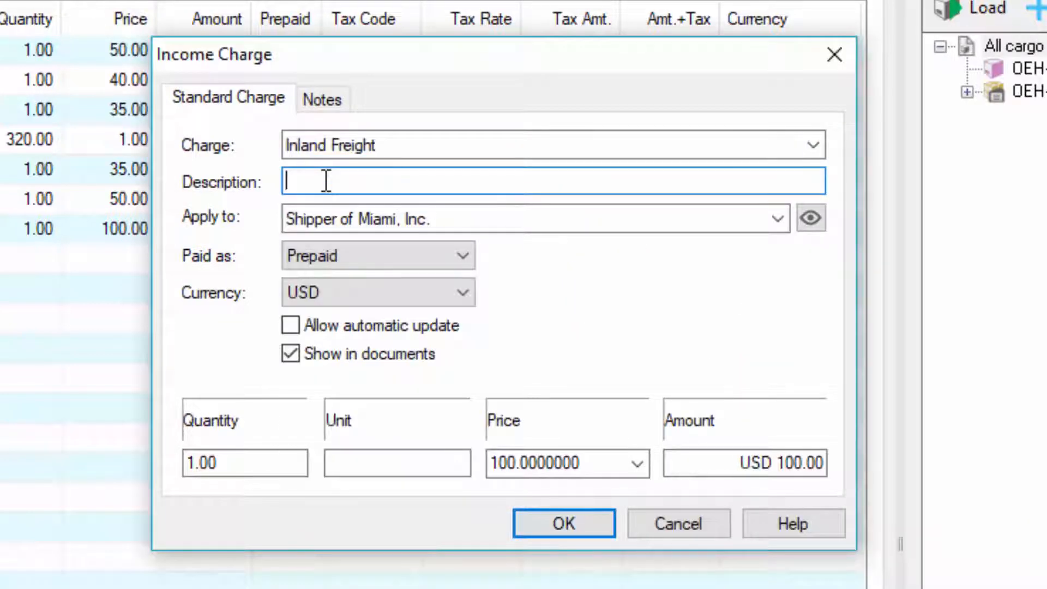
{"action": "left_click", "coordinate": [506, 224]}
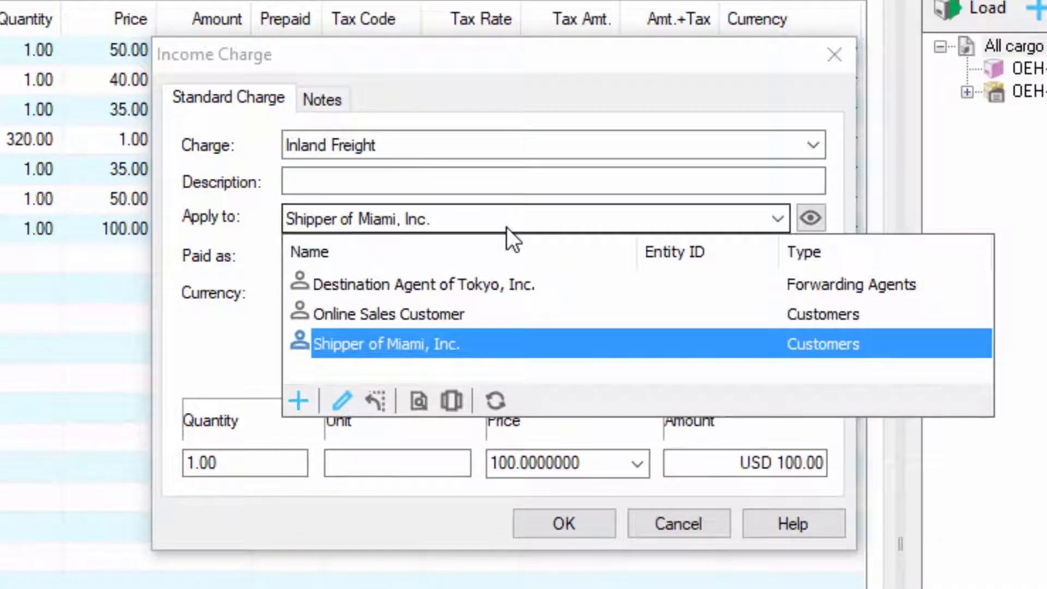
{"action": "left_click", "coordinate": [506, 227]}
{"action": "left_click", "coordinate": [448, 254]}
{"action": "left_click", "coordinate": [448, 254]}
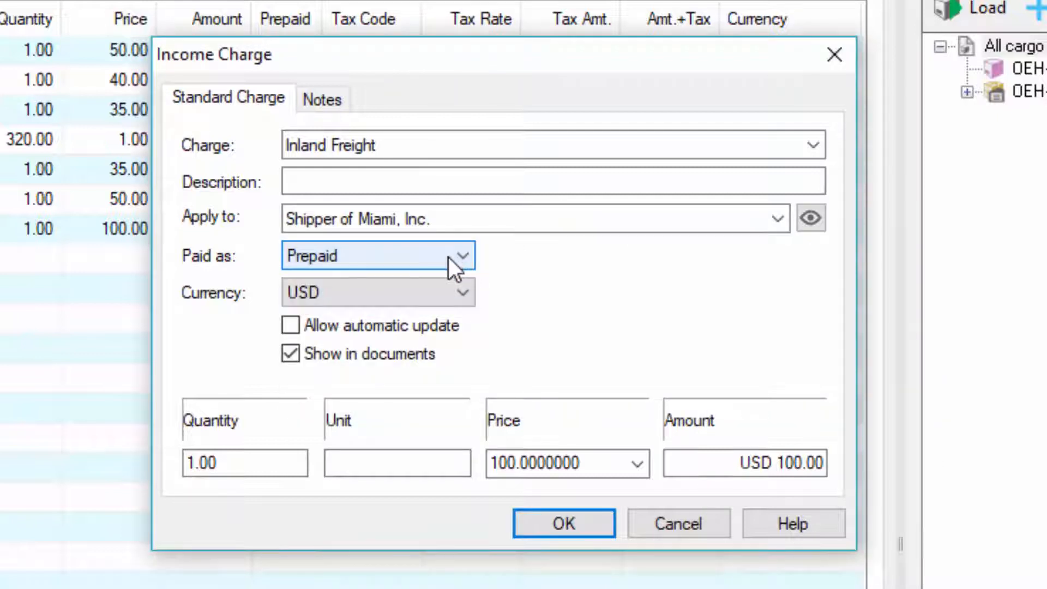
{"action": "left_click", "coordinate": [451, 290]}
{"action": "left_click", "coordinate": [450, 290]}
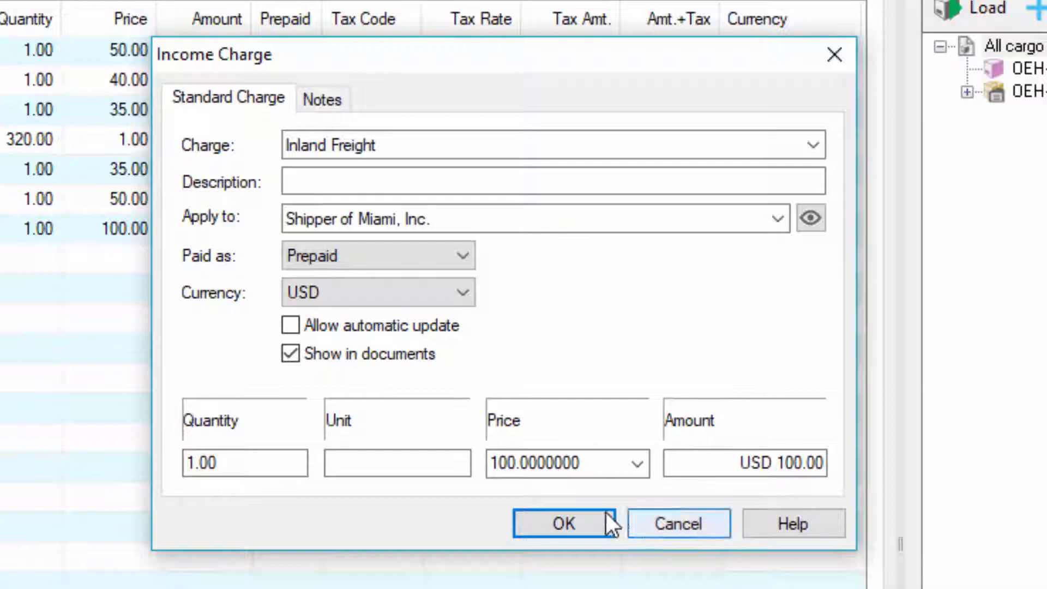
{"action": "left_click", "coordinate": [594, 525]}
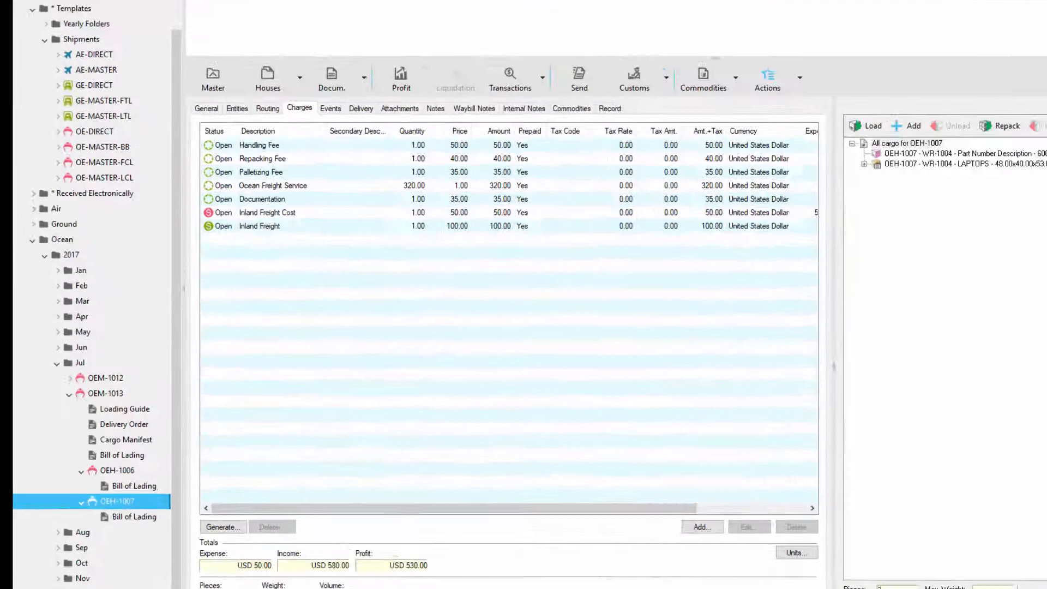
- Check the charge statuses of master shipment OEM-1013 and its house shipment OEH-1007
{"action": "left_click", "coordinate": [131, 398]}
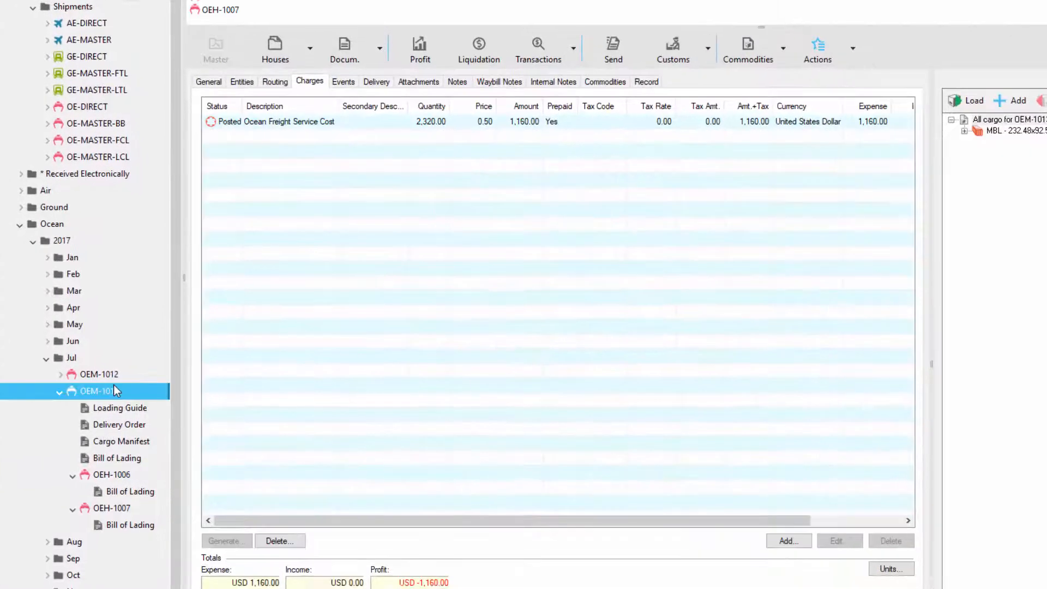
{"action": "left_click", "coordinate": [147, 509]}
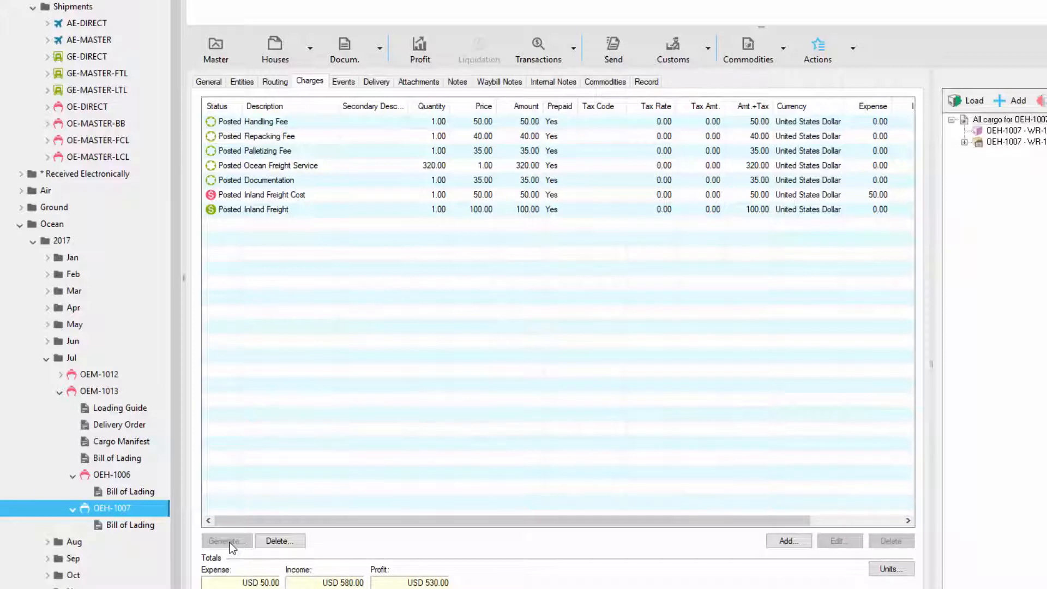
- Open the liquidation of master shipment OEM-1013 and widen the waybill number, customer, description and agent columns
{"action": "left_click", "coordinate": [209, 39]}
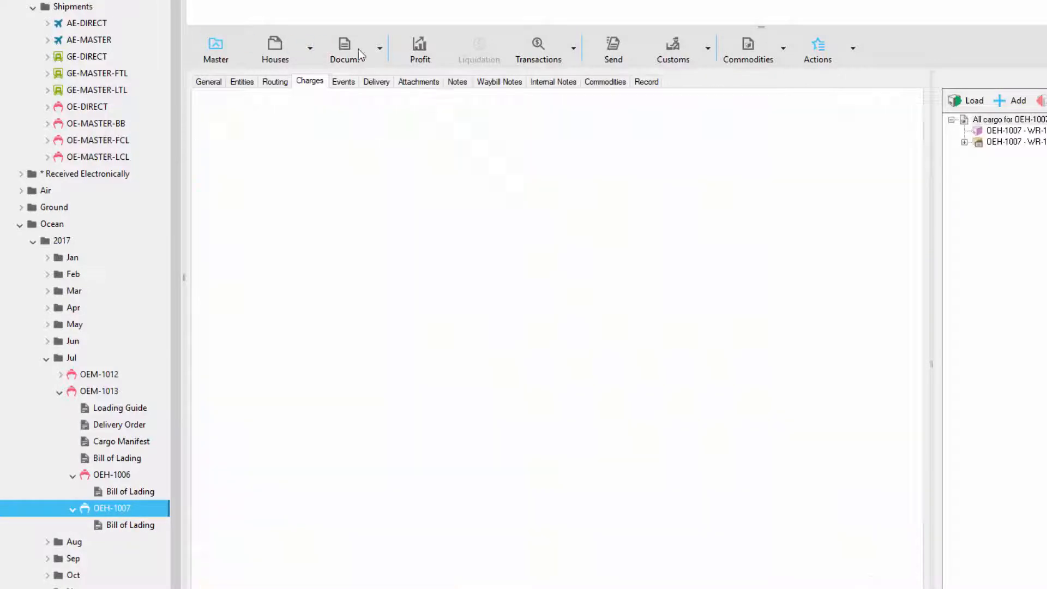
{"action": "left_click", "coordinate": [475, 49]}
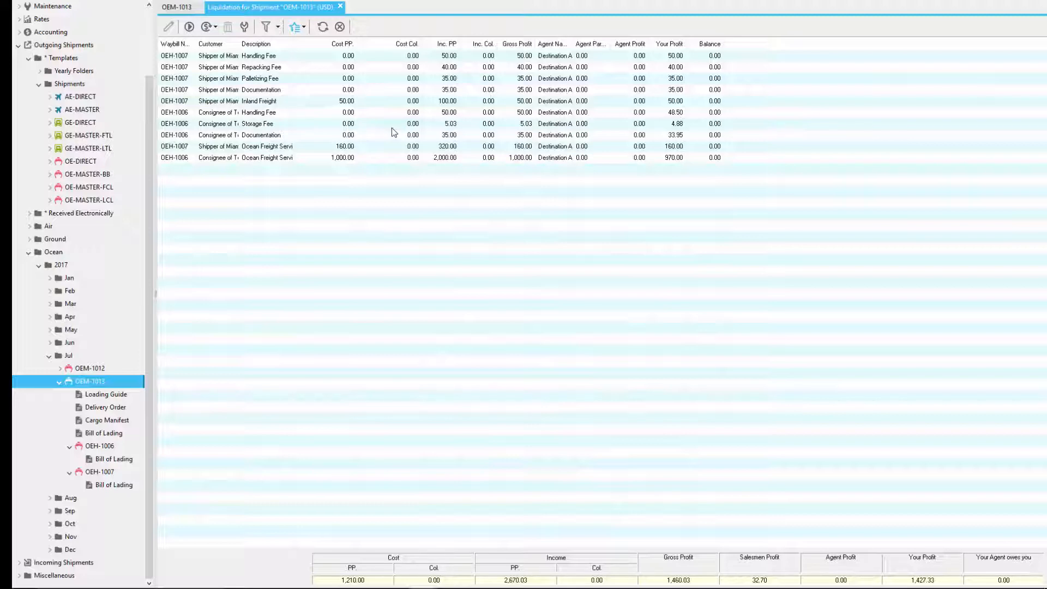
{"action": "left_click_drag", "start_coordinate": [197, 45], "coordinate": [205, 45]}
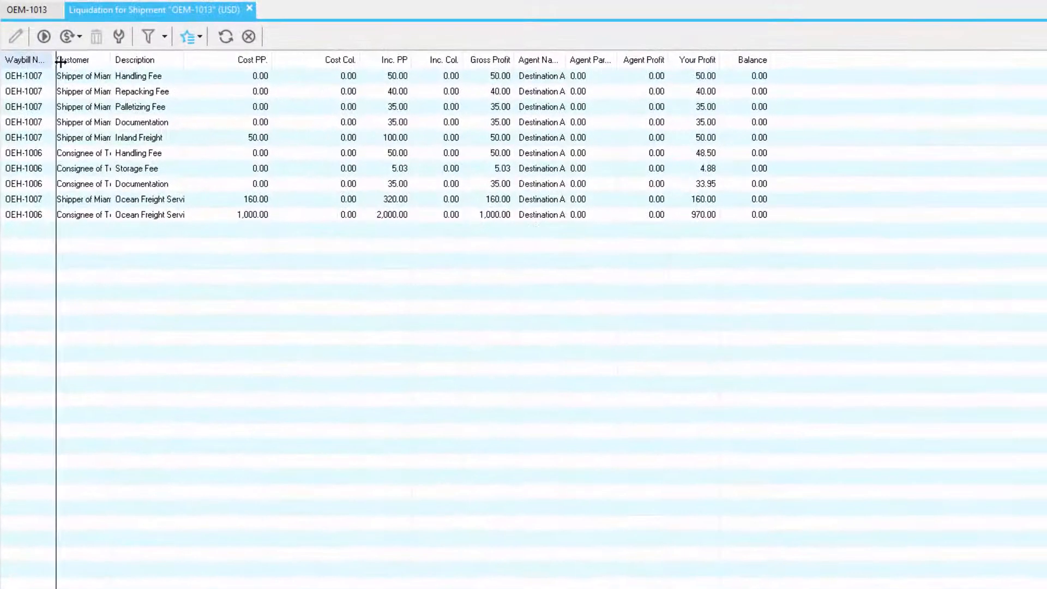
{"action": "left_click_drag", "start_coordinate": [65, 62], "coordinate": [142, 60]}
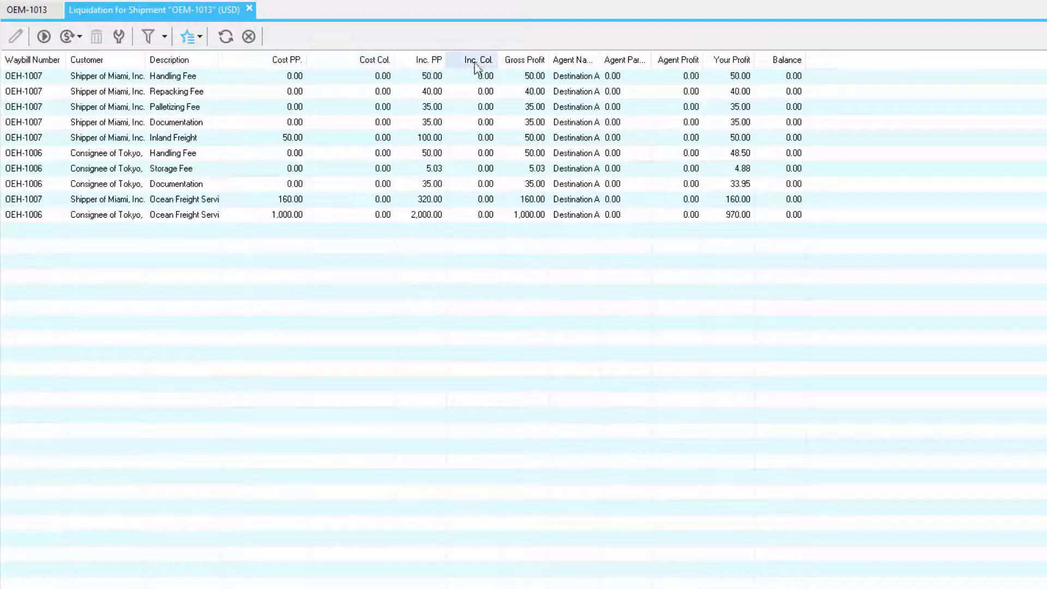
{"action": "left_click_drag", "start_coordinate": [220, 60], "coordinate": [241, 60]}
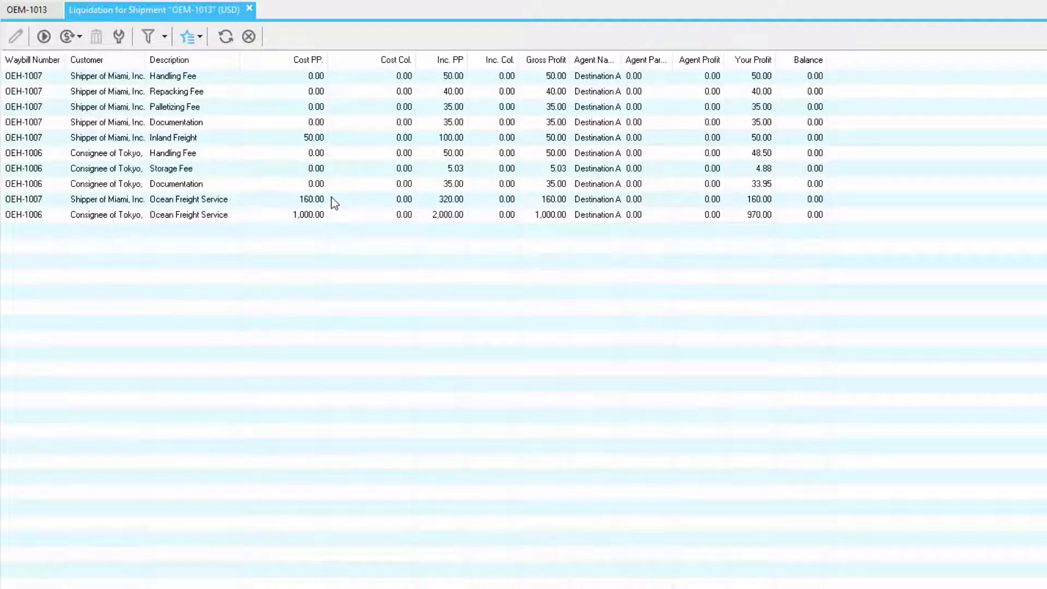
{"action": "left_click_drag", "start_coordinate": [623, 60], "coordinate": [630, 60]}
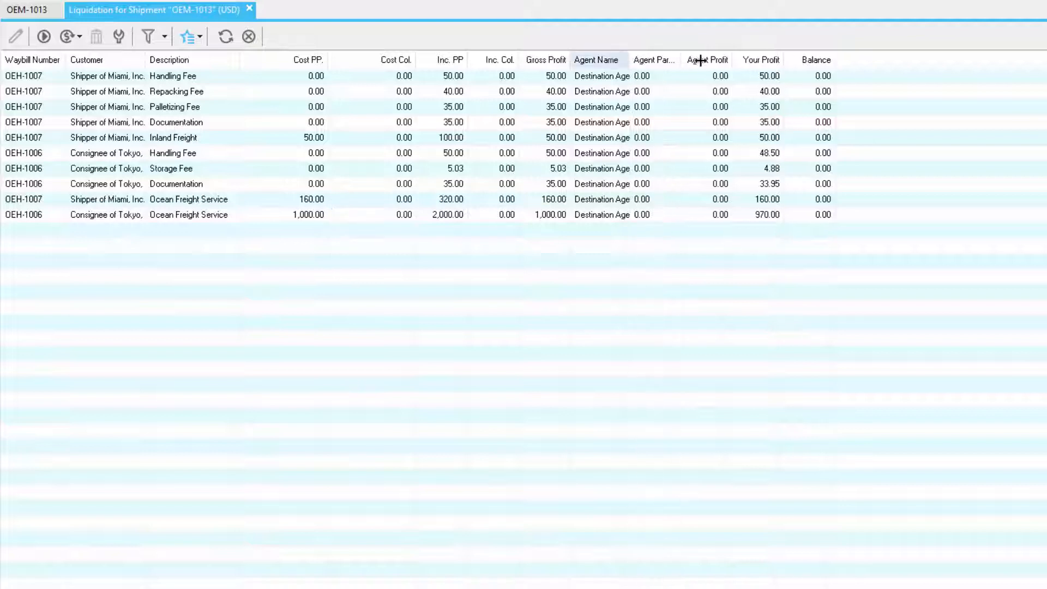
{"action": "left_click_drag", "start_coordinate": [700, 60], "coordinate": [827, 61]}
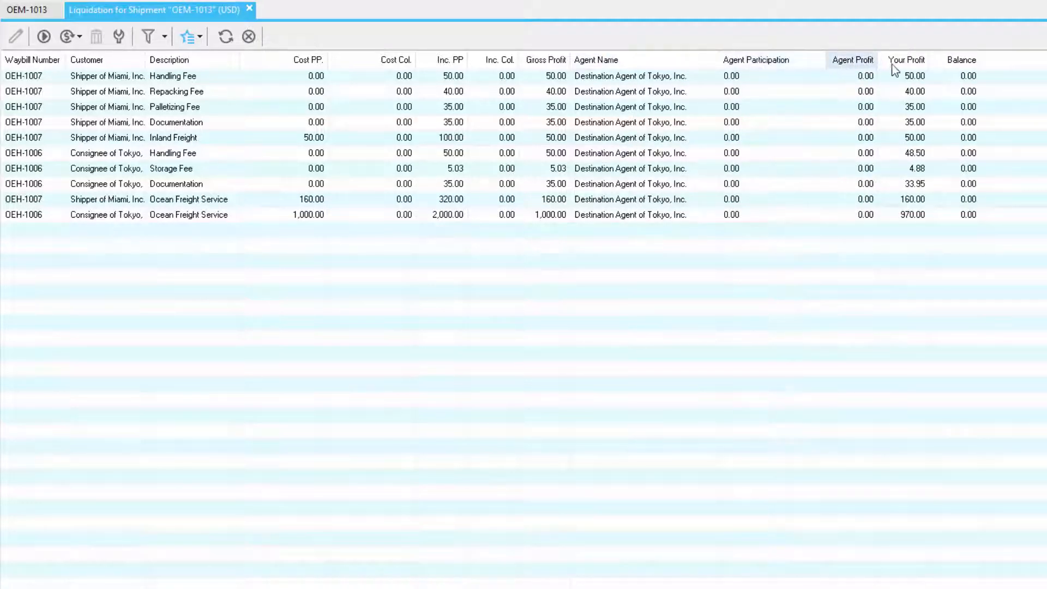
- Review the columns available for the liquidation list and leave the column settings without changes
{"action": "right_click", "coordinate": [366, 266]}
{"action": "left_click", "coordinate": [421, 312]}
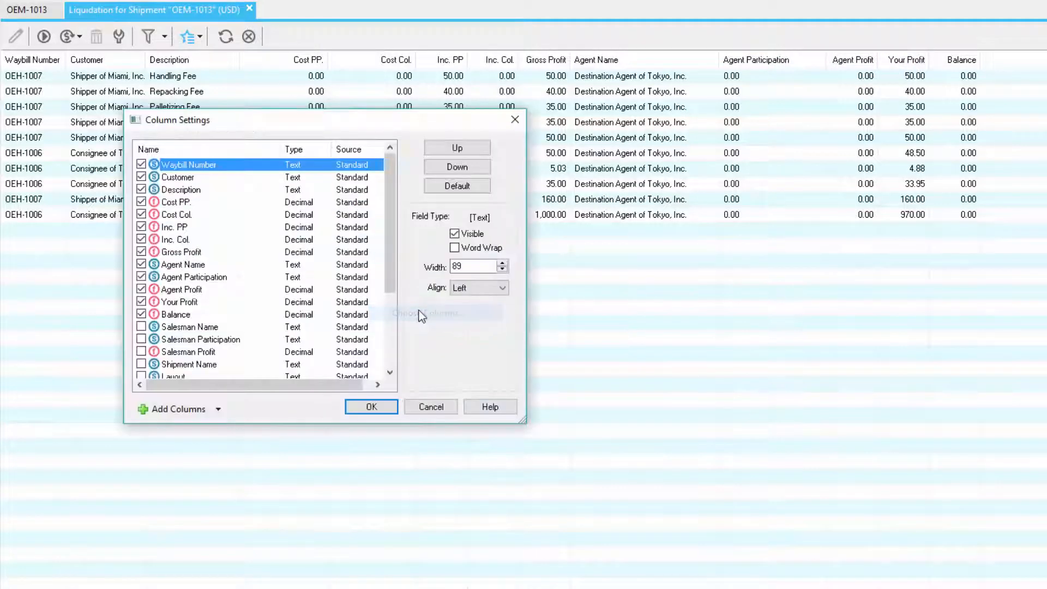
{"action": "left_click", "coordinate": [448, 407]}
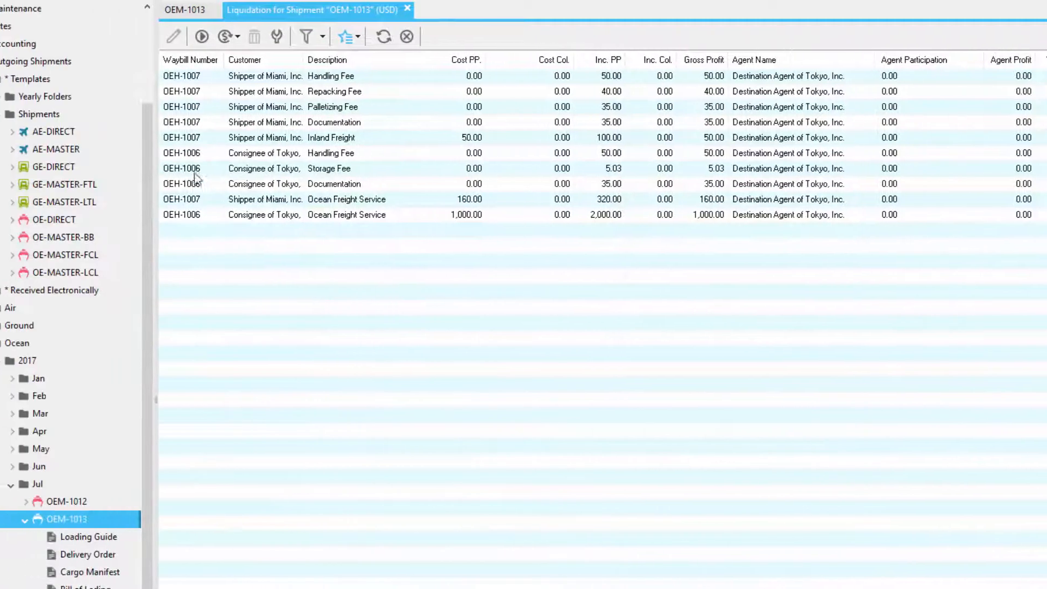
- Open the participation settings of the forwarding agent Destination Agent of Tokyo, Inc
{"action": "left_click", "coordinate": [9, 8]}
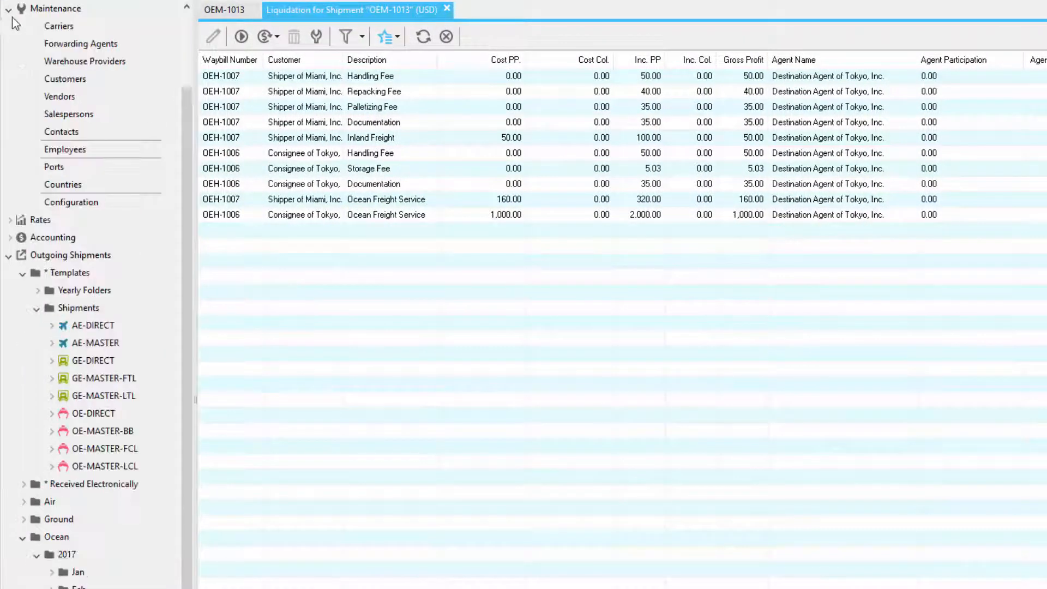
{"action": "left_click", "coordinate": [73, 43]}
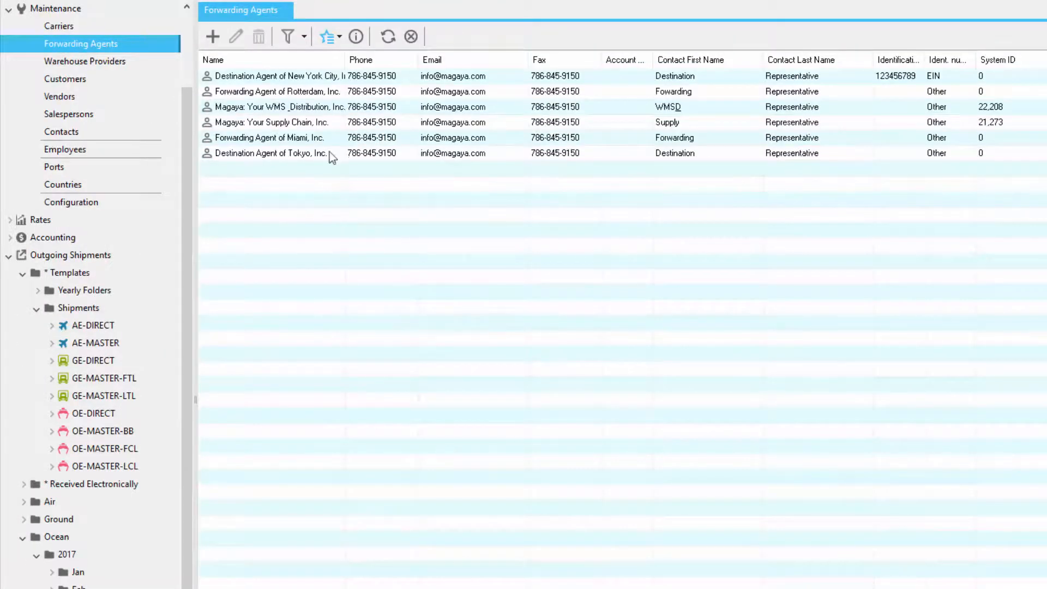
{"action": "double_click", "coordinate": [329, 155]}
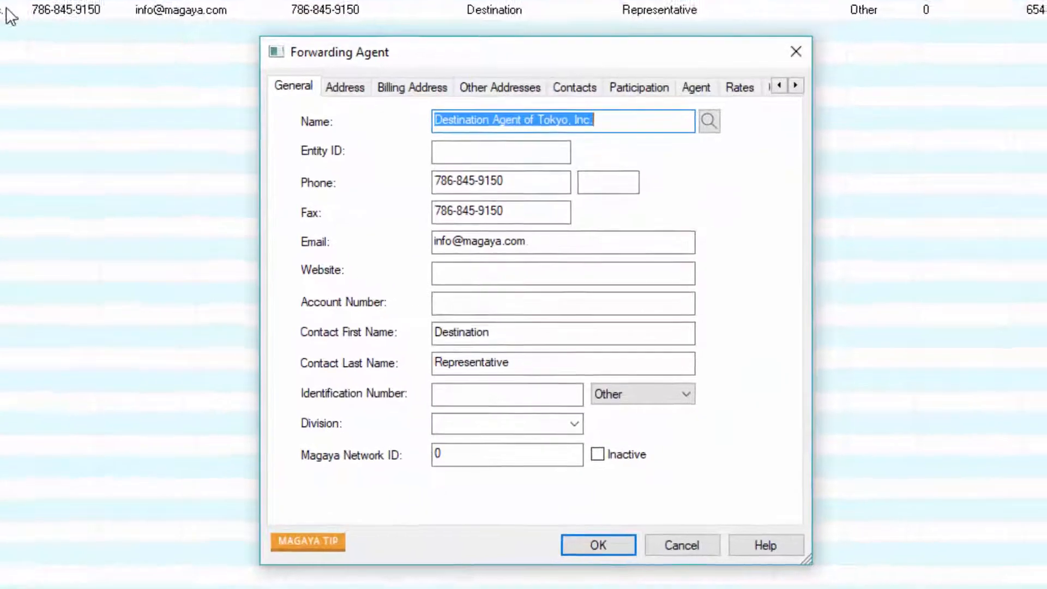
{"action": "left_click", "coordinate": [662, 89]}
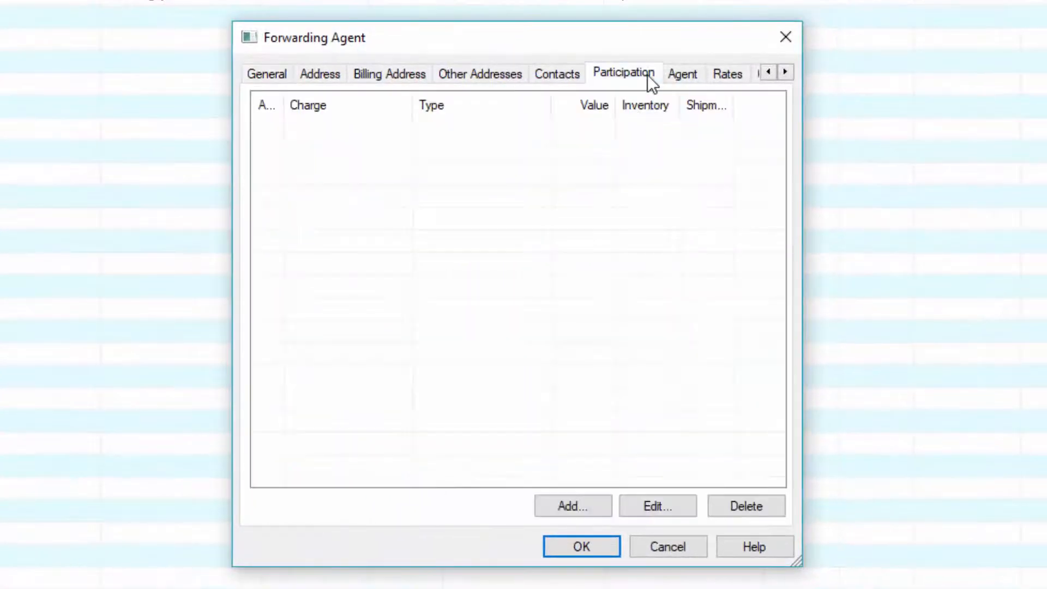
- Examine the charge and type choices for a new charge participation and the preferred currency in the agent's payment terms
{"action": "left_click", "coordinate": [604, 505]}
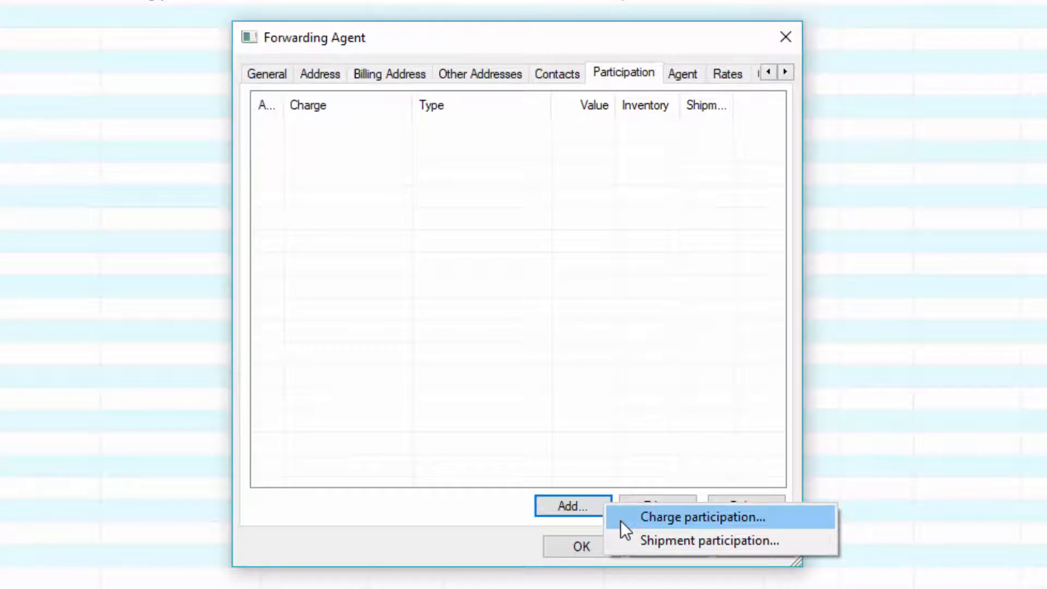
{"action": "left_click", "coordinate": [621, 520]}
{"action": "left_click", "coordinate": [685, 224]}
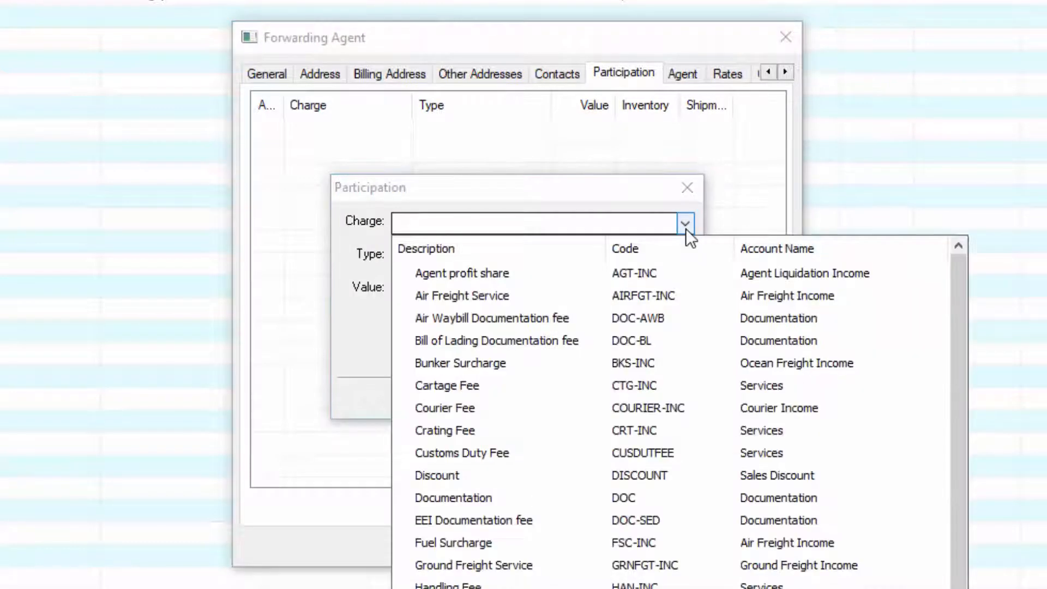
{"action": "left_click", "coordinate": [686, 228]}
{"action": "left_click", "coordinate": [601, 260]}
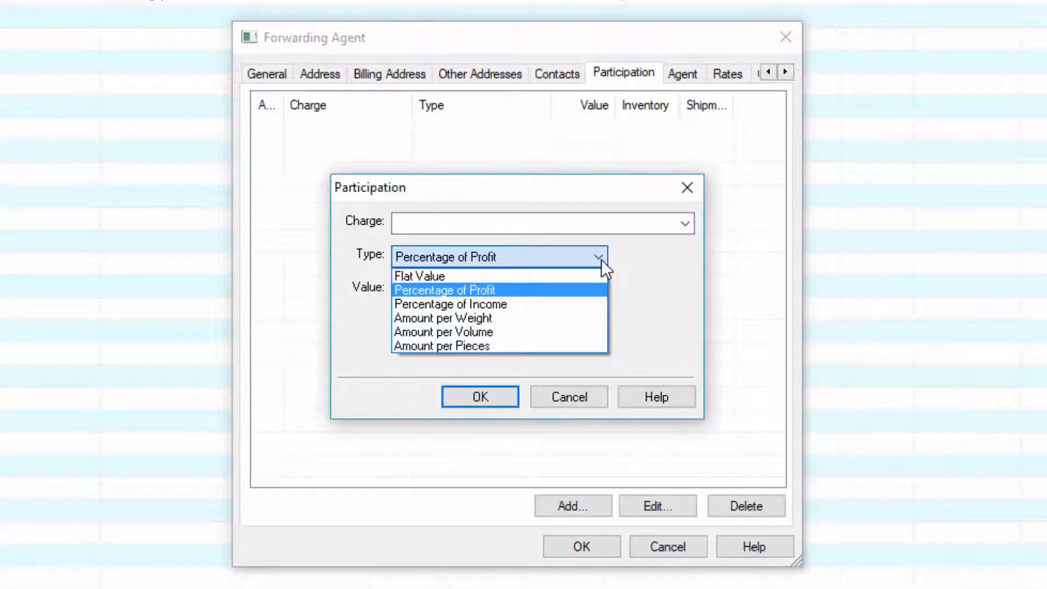
{"action": "left_click", "coordinate": [601, 260]}
{"action": "key", "text": "Tab"}
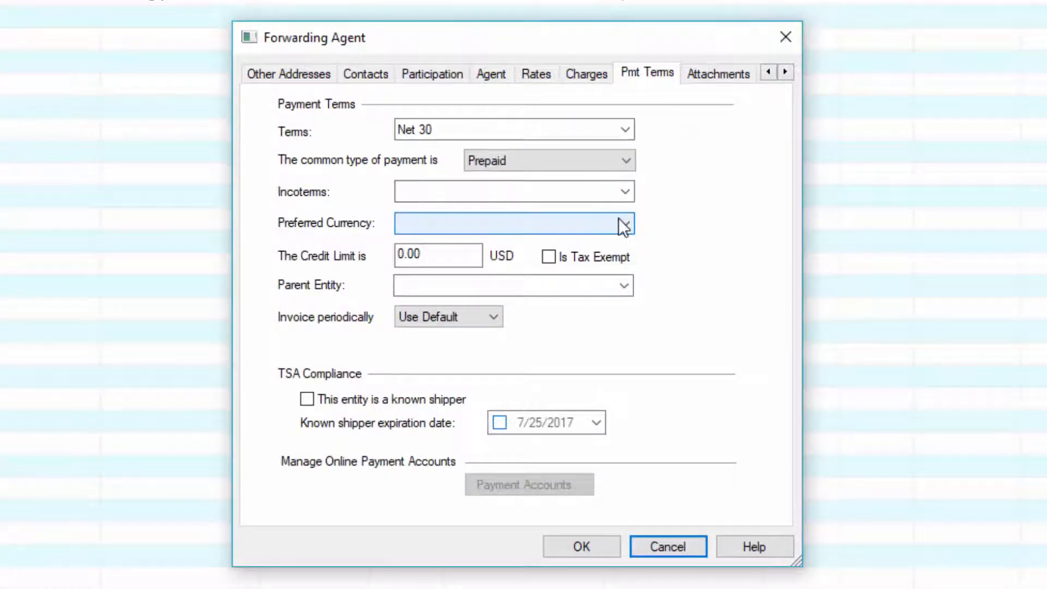
{"action": "left_click", "coordinate": [621, 221]}
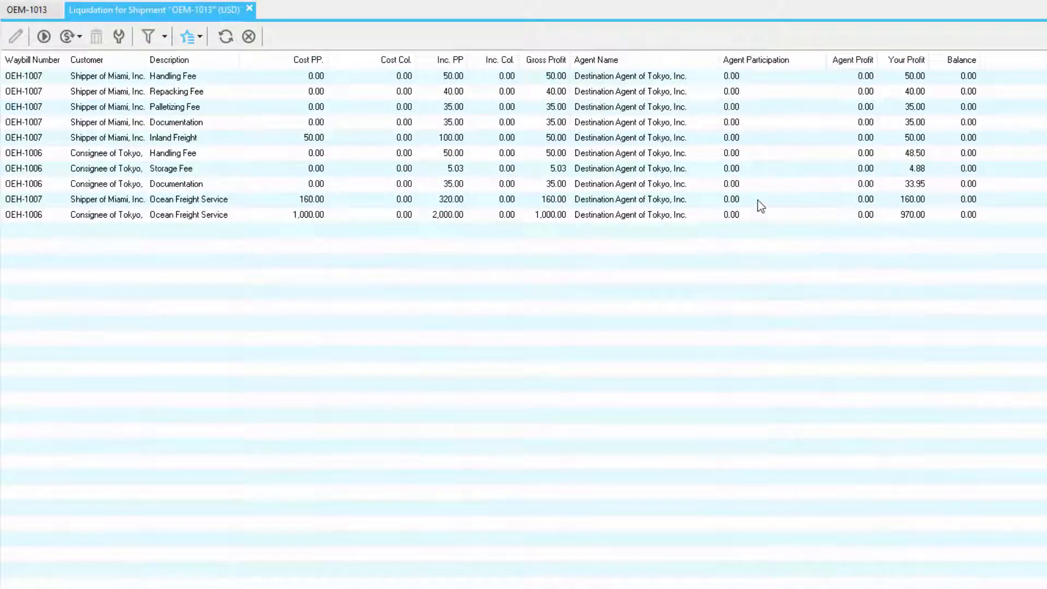
- Set the agent participation for Ocean Freight Service to 50 on OEH-1006 and 10% on OEH-1007
{"action": "left_click", "coordinate": [758, 214]}
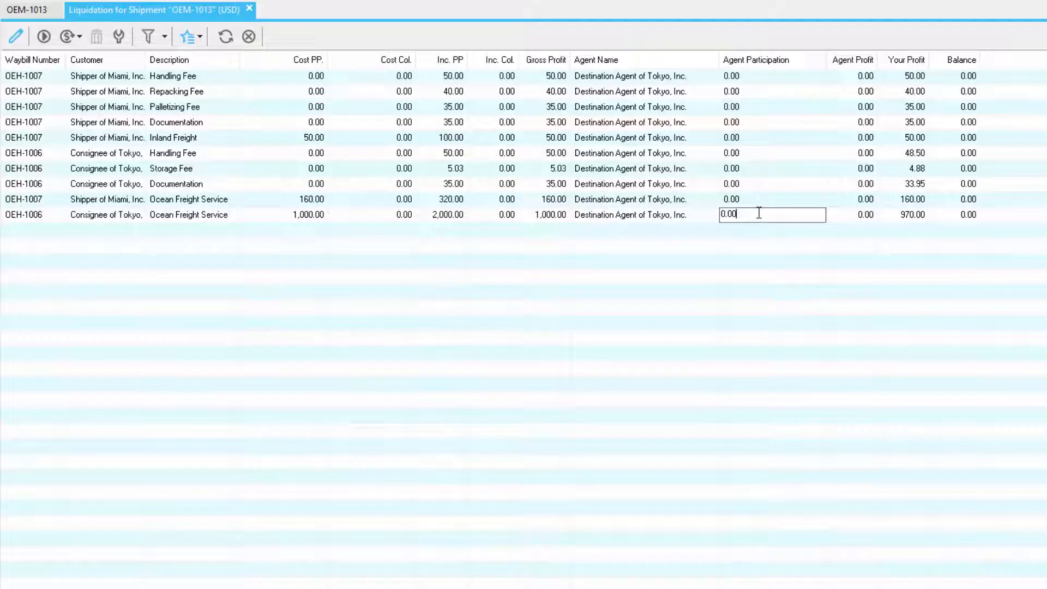
{"action": "left_click_drag", "start_coordinate": [758, 213], "coordinate": [697, 214]}
{"action": "type", "text": "50"}
{"action": "left_click", "coordinate": [745, 203]}
{"action": "type", "text": "10%"}
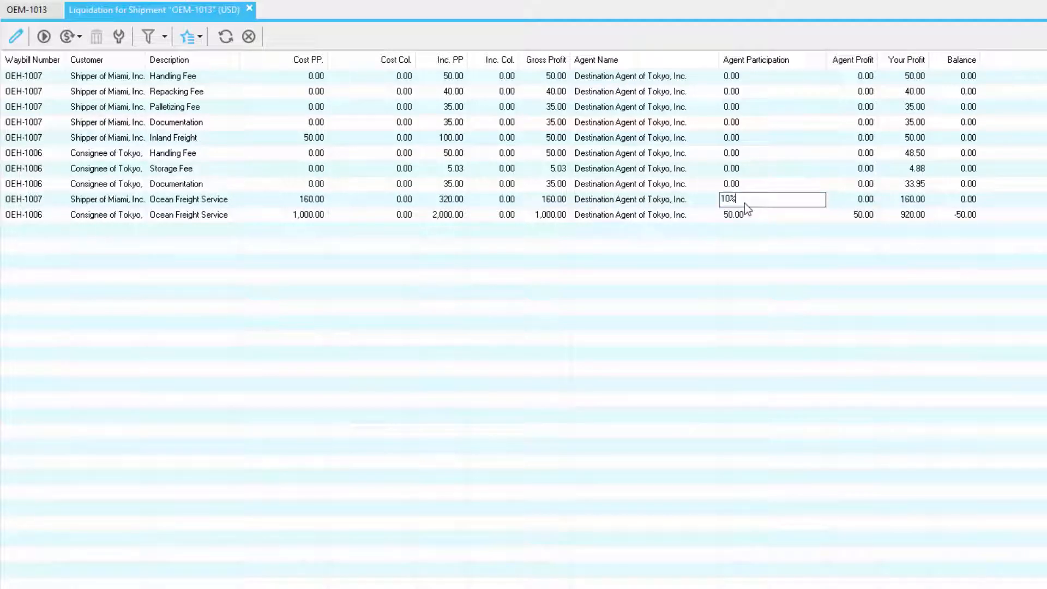
{"action": "left_click", "coordinate": [762, 227]}
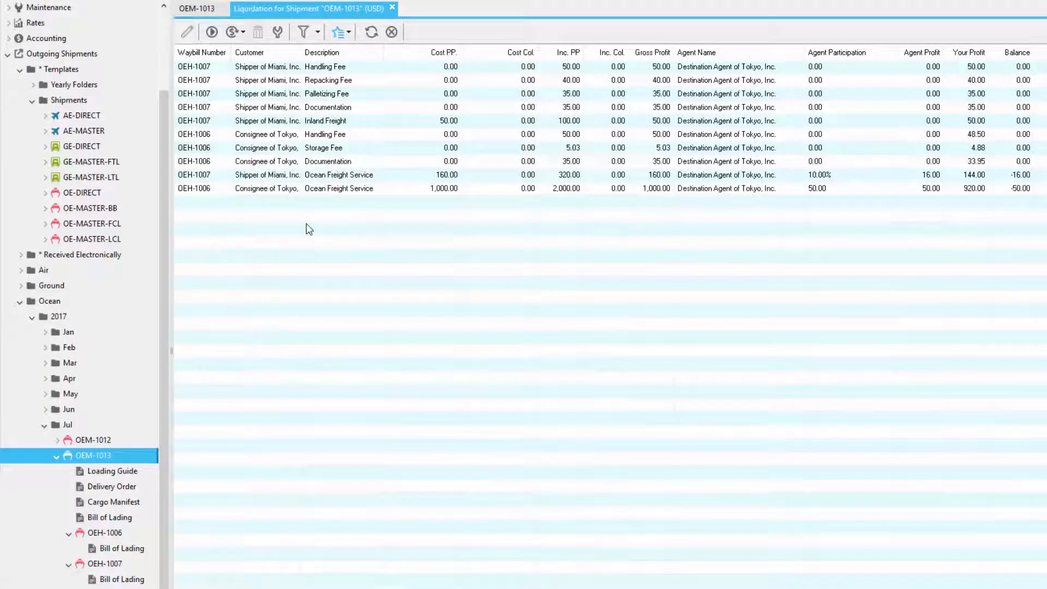
- Look up the outgoing liquidation options in the accounting configuration and return to the liquidation of OEM-1013
{"action": "left_click", "coordinate": [9, 8]}
{"action": "left_click", "coordinate": [75, 179]}
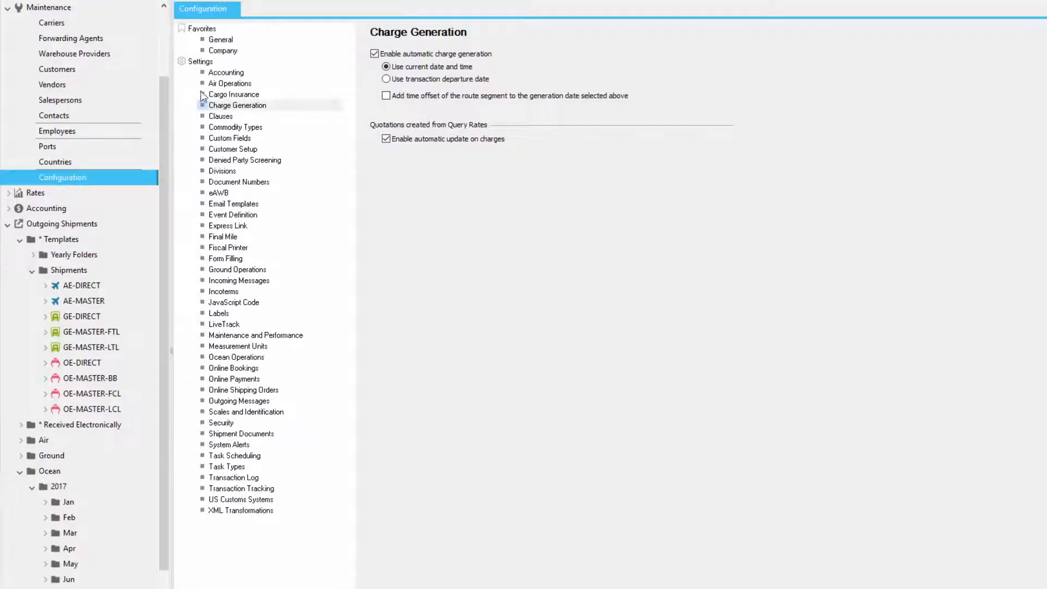
{"action": "left_click", "coordinate": [226, 74]}
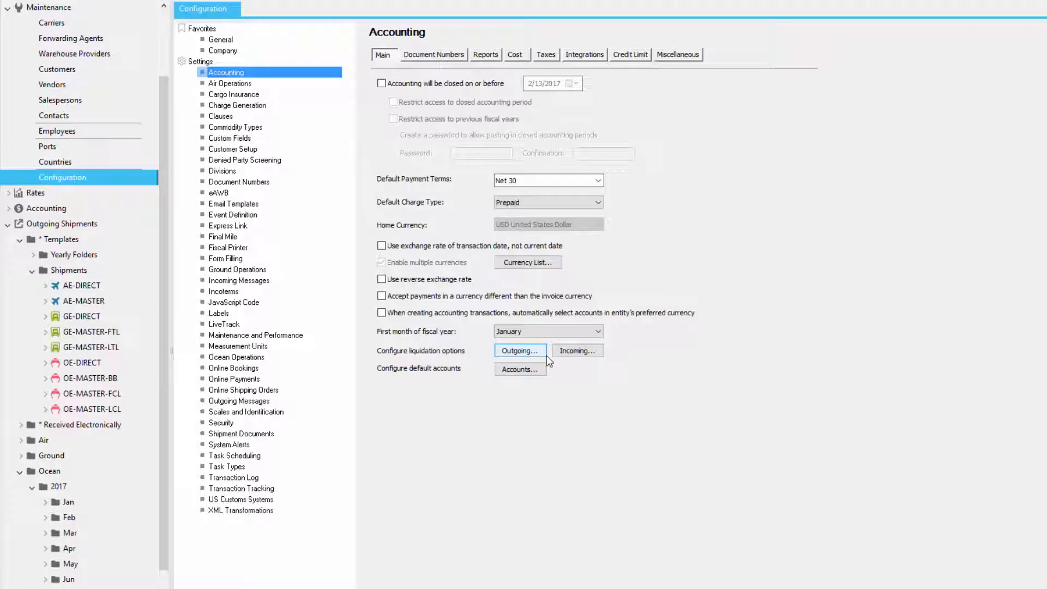
{"action": "left_click", "coordinate": [544, 355]}
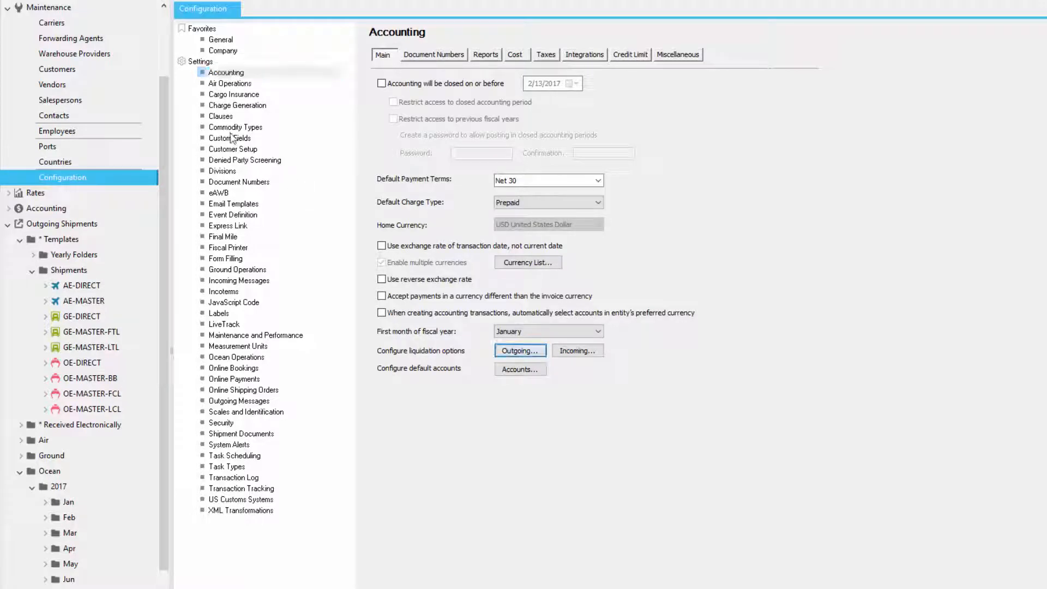
{"action": "left_click", "coordinate": [8, 10]}
{"action": "left_click", "coordinate": [127, 460]}
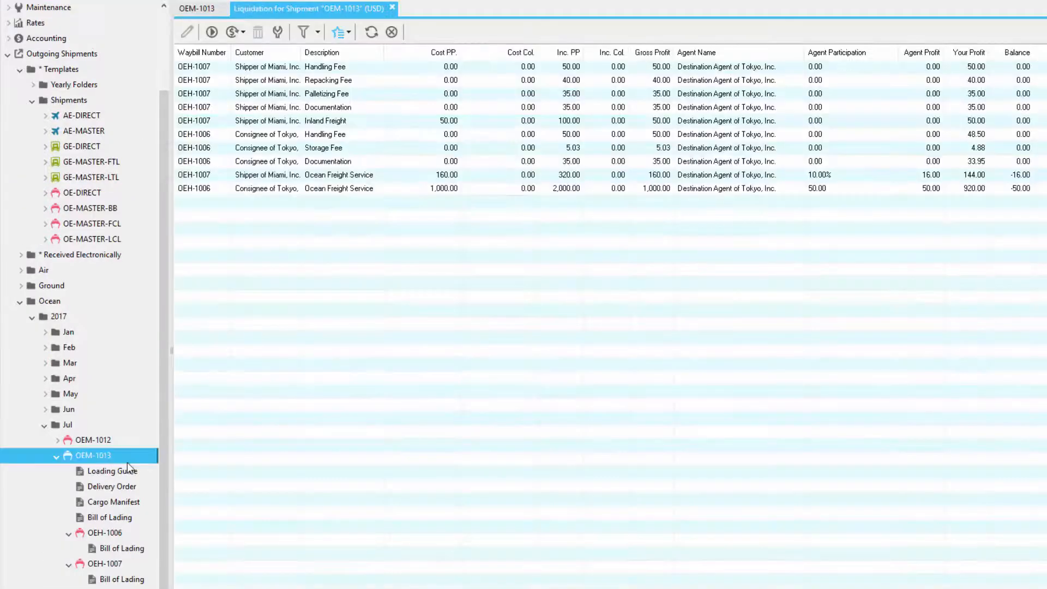
- Review the liquidation configuration of OEM-1013, including the transaction date choices, and accept it with Departure Date kept
{"action": "left_click", "coordinate": [279, 35]}
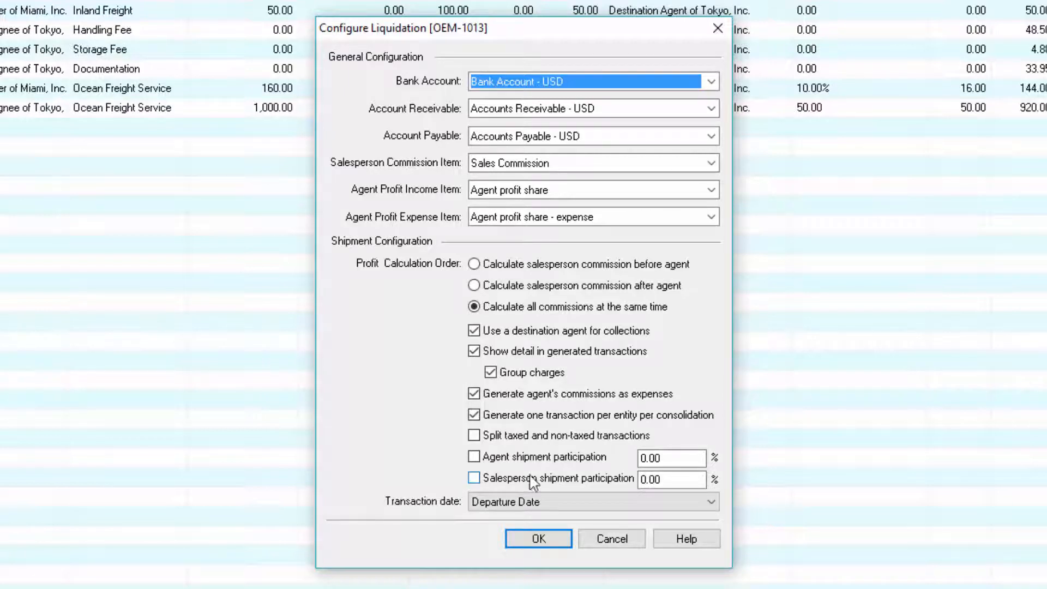
{"action": "left_click", "coordinate": [616, 503]}
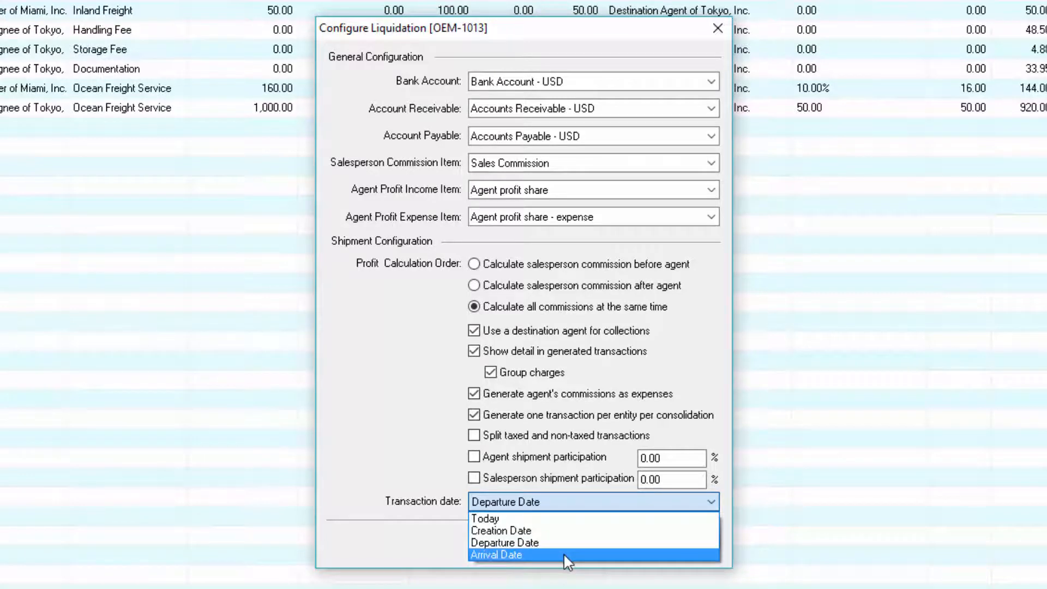
{"action": "left_click", "coordinate": [431, 537]}
{"action": "left_click", "coordinate": [539, 540]}
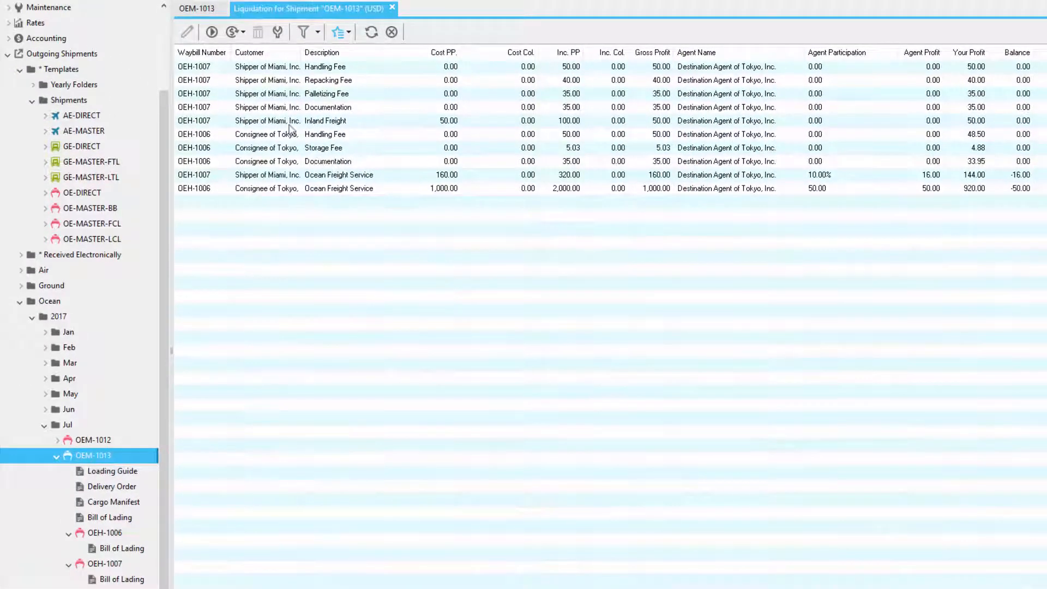
- Generate the accounting transactions for the OEM-1013 liquidation, confirm their posting and close the liquidation
{"action": "left_click", "coordinate": [213, 32]}
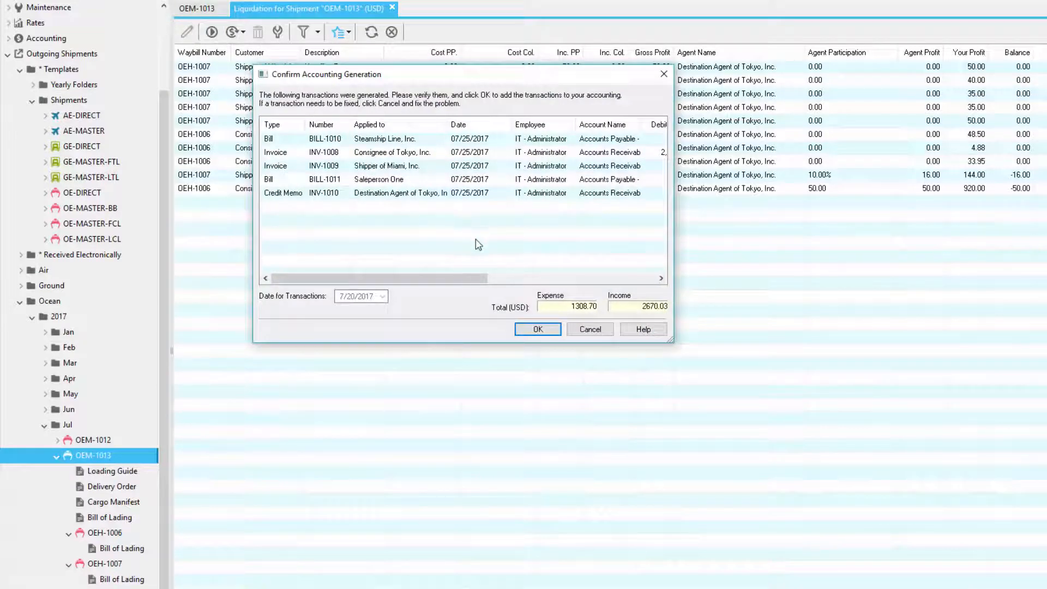
{"action": "left_click", "coordinate": [538, 329]}
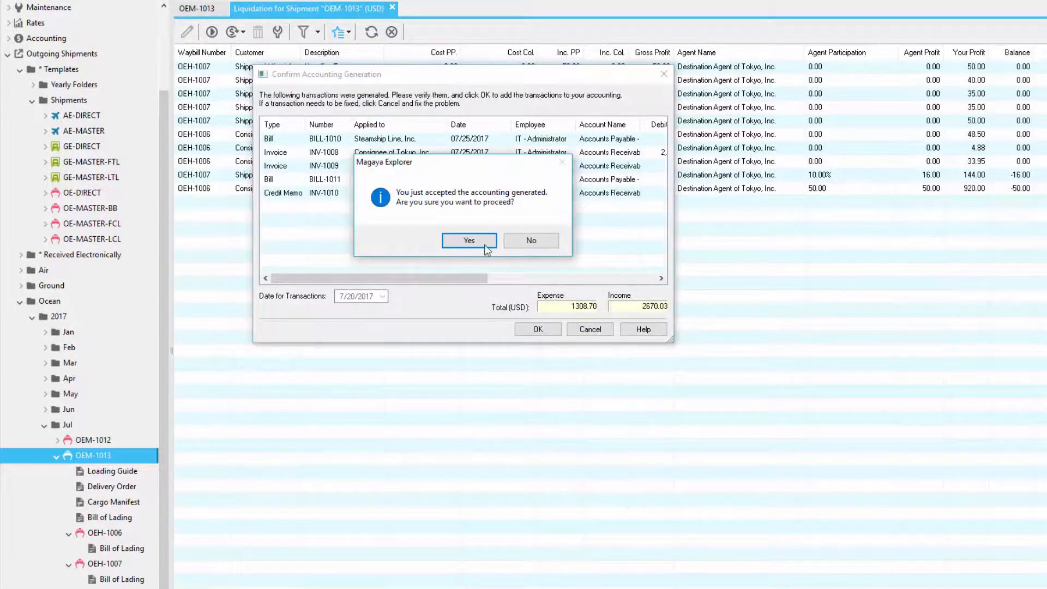
{"action": "left_click", "coordinate": [470, 304]}
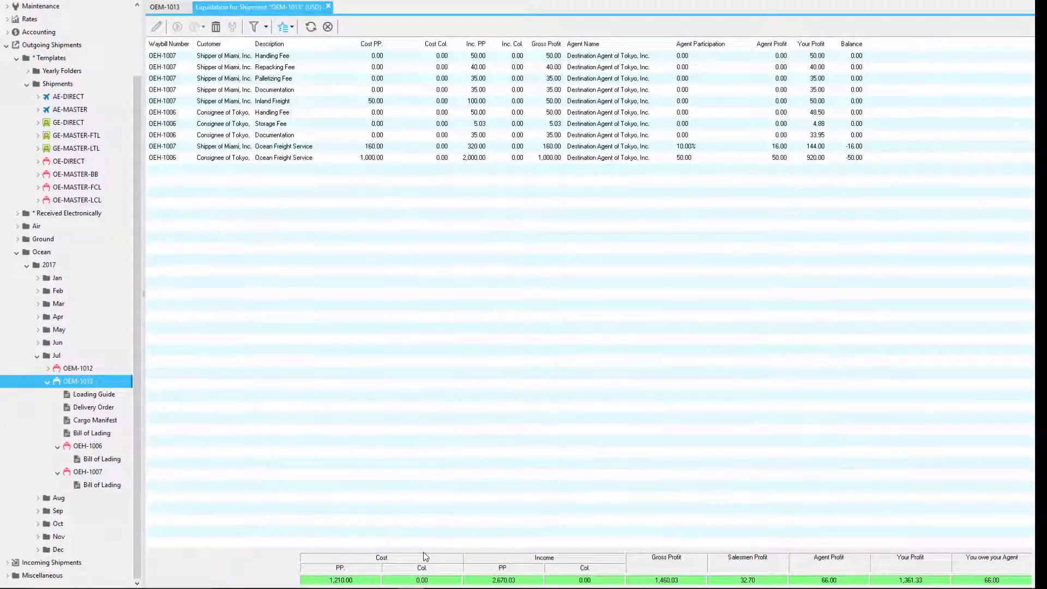
{"action": "left_click", "coordinate": [328, 6]}
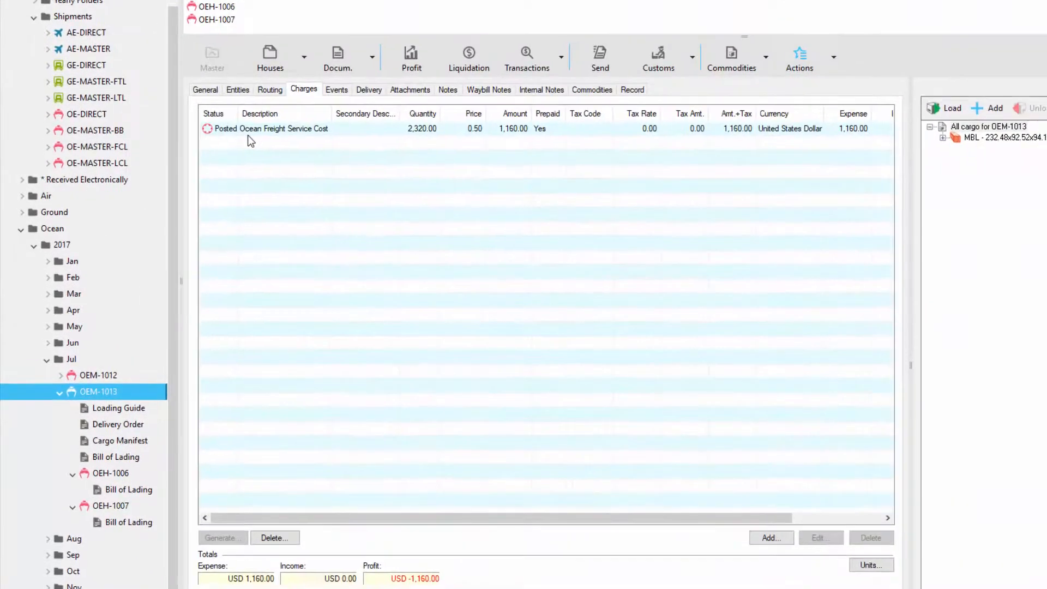
- Check the charge statuses of OEH-1007 and the shipment and consolidation transaction options of master shipment OEM-1013
{"action": "left_click", "coordinate": [124, 511]}
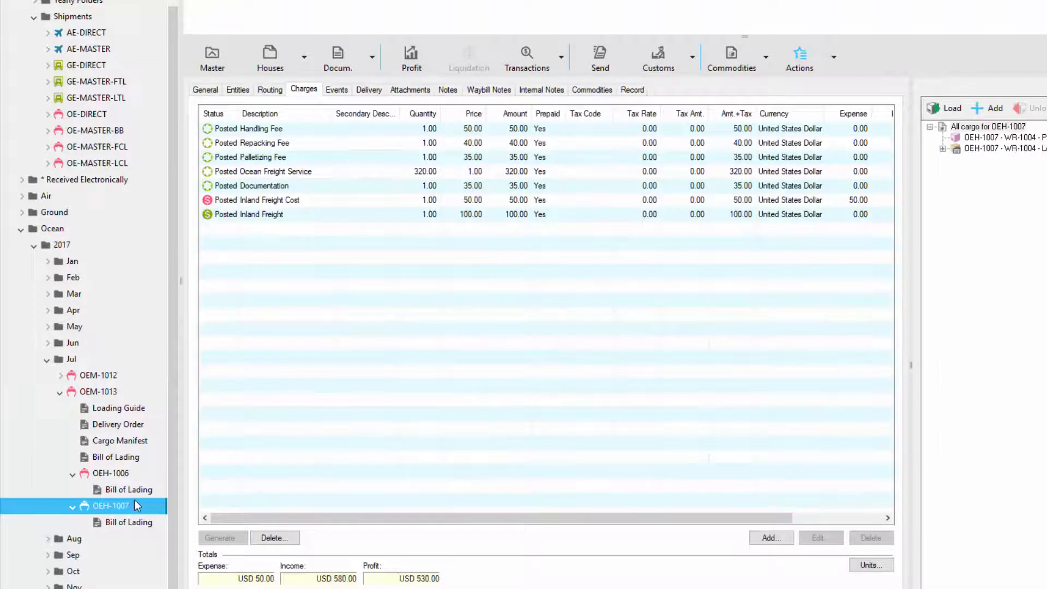
{"action": "left_click", "coordinate": [212, 70]}
{"action": "left_click", "coordinate": [562, 65]}
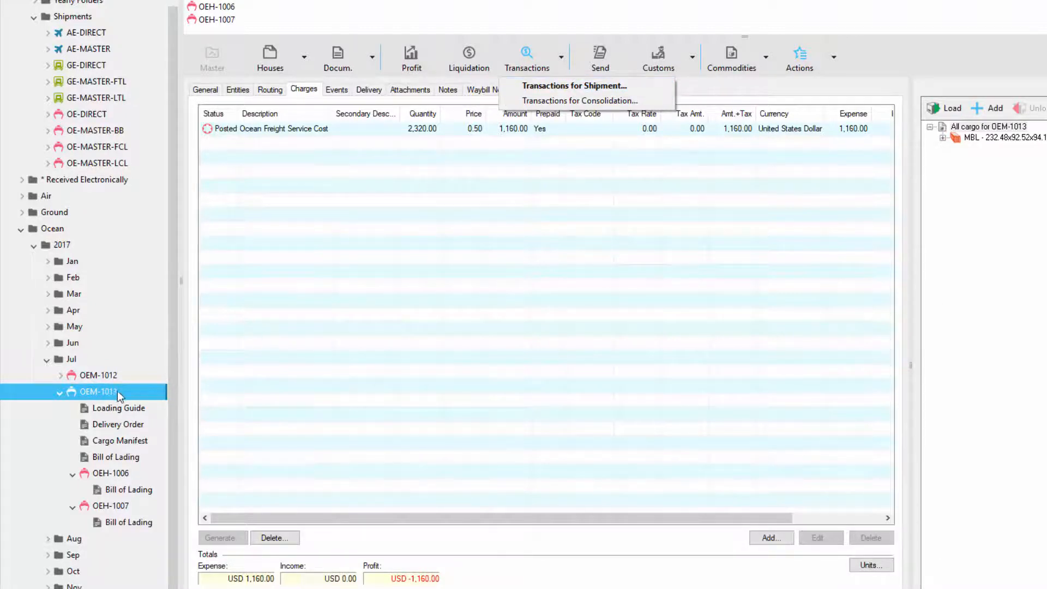
{"action": "left_click", "coordinate": [129, 506]}
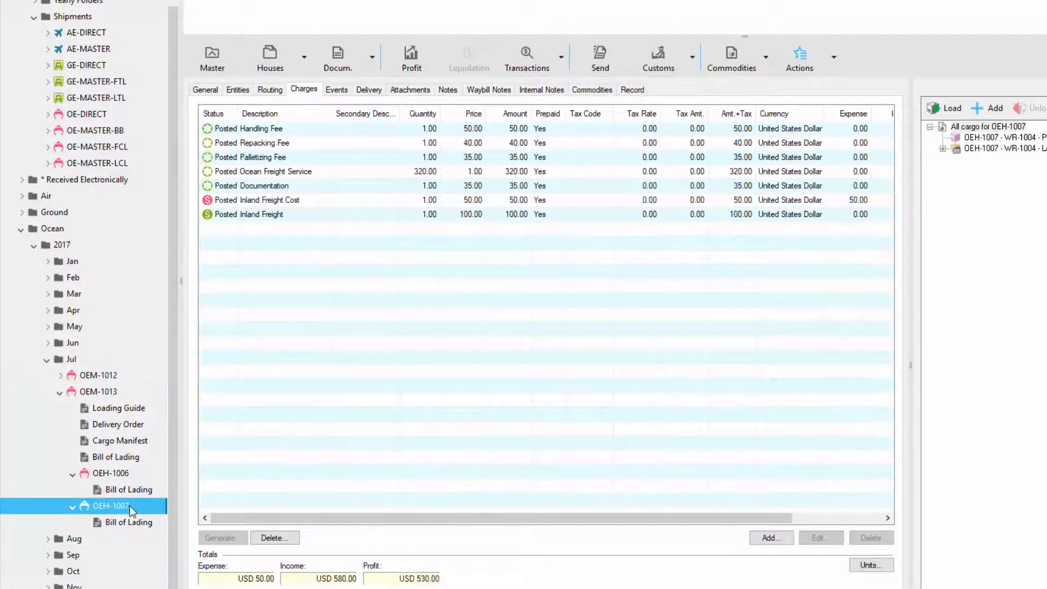
- List the consolidation transactions of OEM-1013 and go to the document behind the Shipper of Miami, Inc. invoice
{"action": "left_click", "coordinate": [566, 61]}
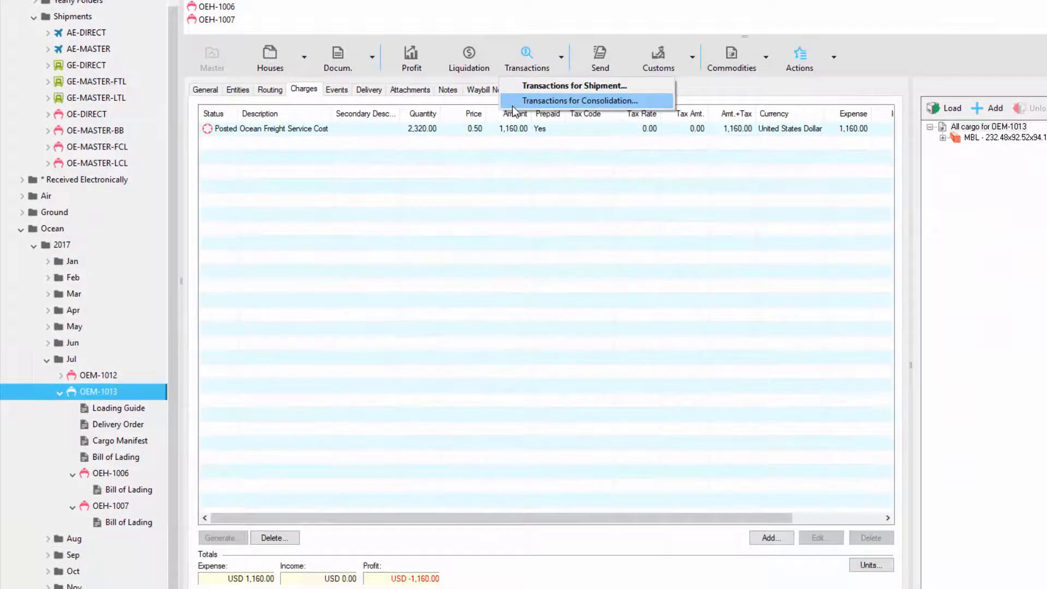
{"action": "left_click", "coordinate": [513, 105]}
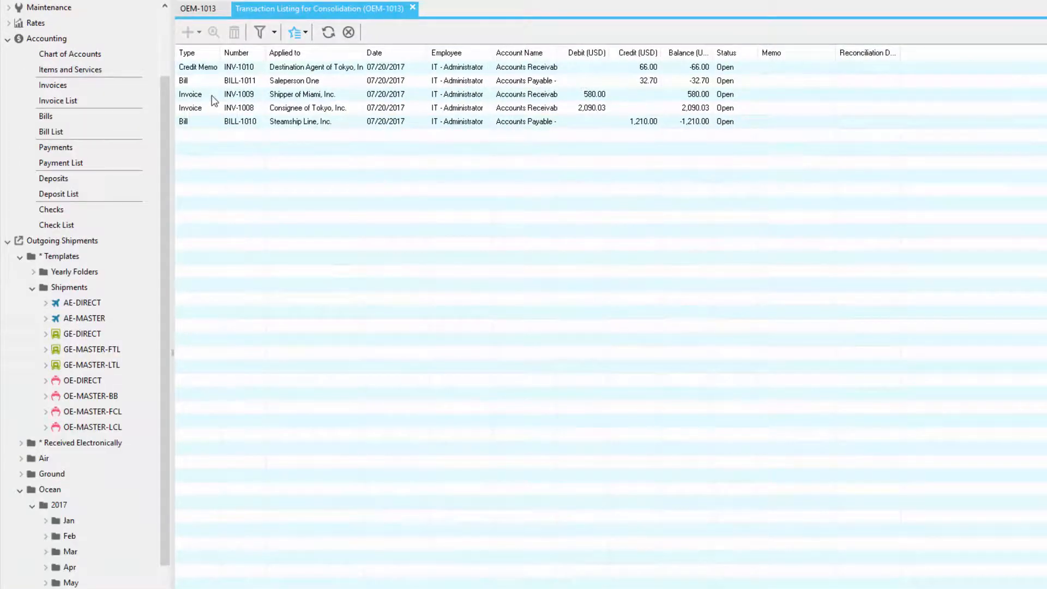
{"action": "right_click", "coordinate": [211, 95]}
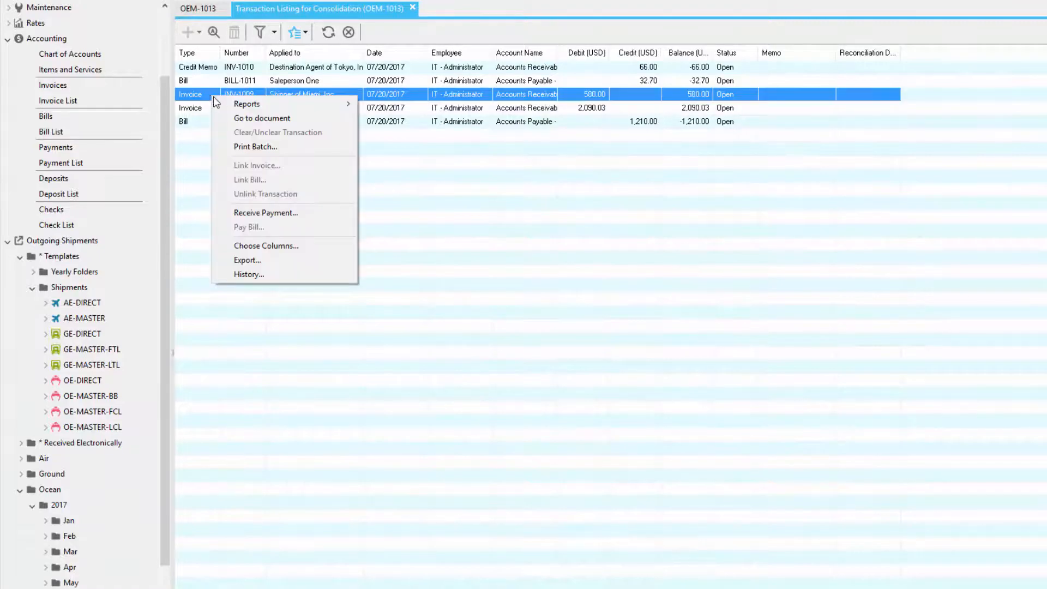
{"action": "left_click", "coordinate": [299, 119]}
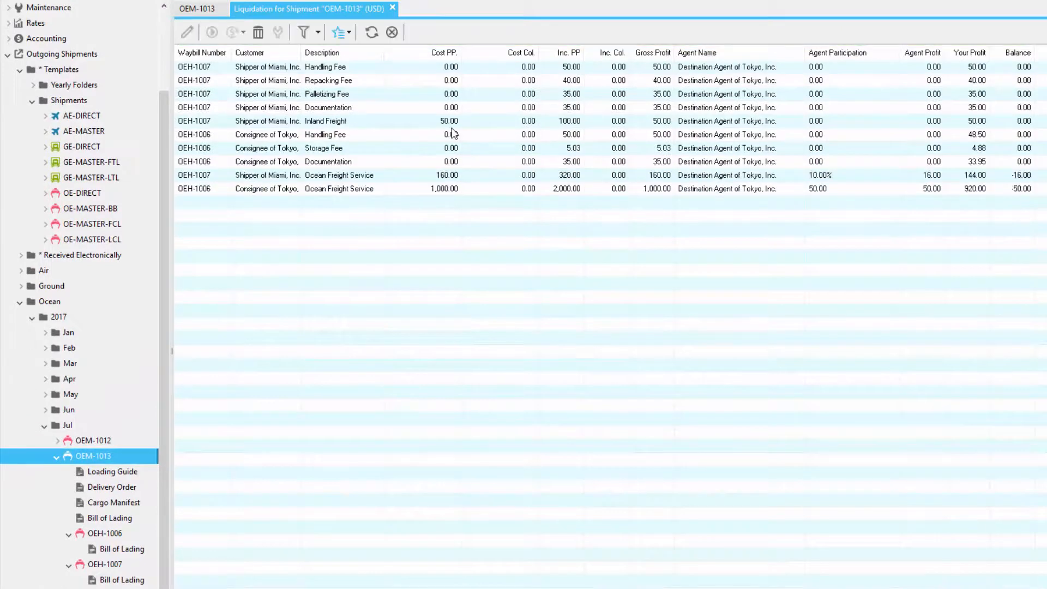
- Check the report options of the OEM-1013 liquidation, close the liquidation and look over the shipment's own report options
{"action": "left_click", "coordinate": [350, 32]}
{"action": "mouse_move", "coordinate": [401, 54]}
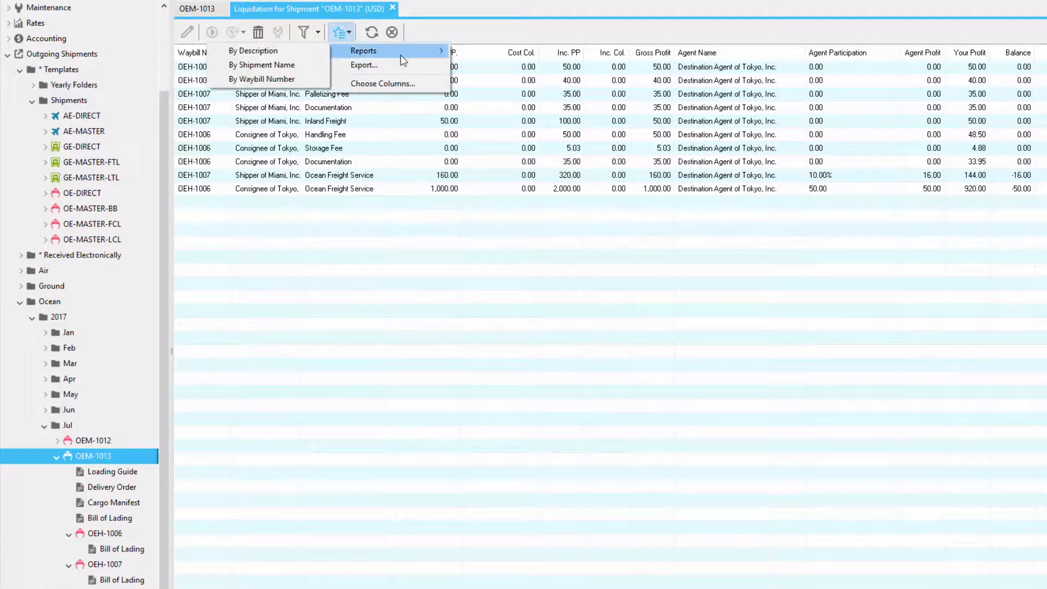
{"action": "left_click", "coordinate": [392, 7]}
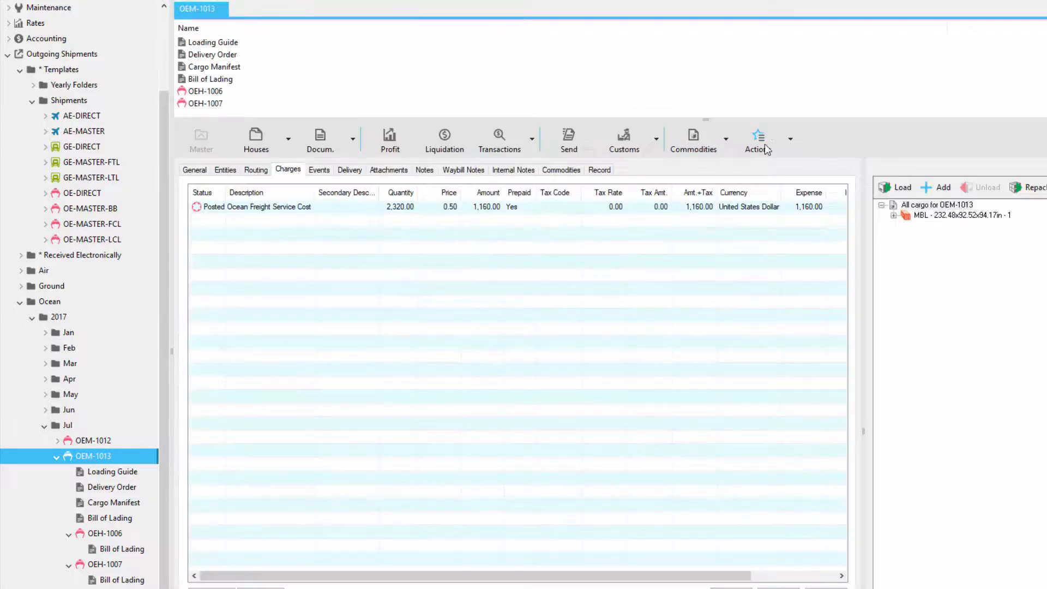
{"action": "left_click", "coordinate": [791, 141]}
{"action": "mouse_move", "coordinate": [775, 301]}
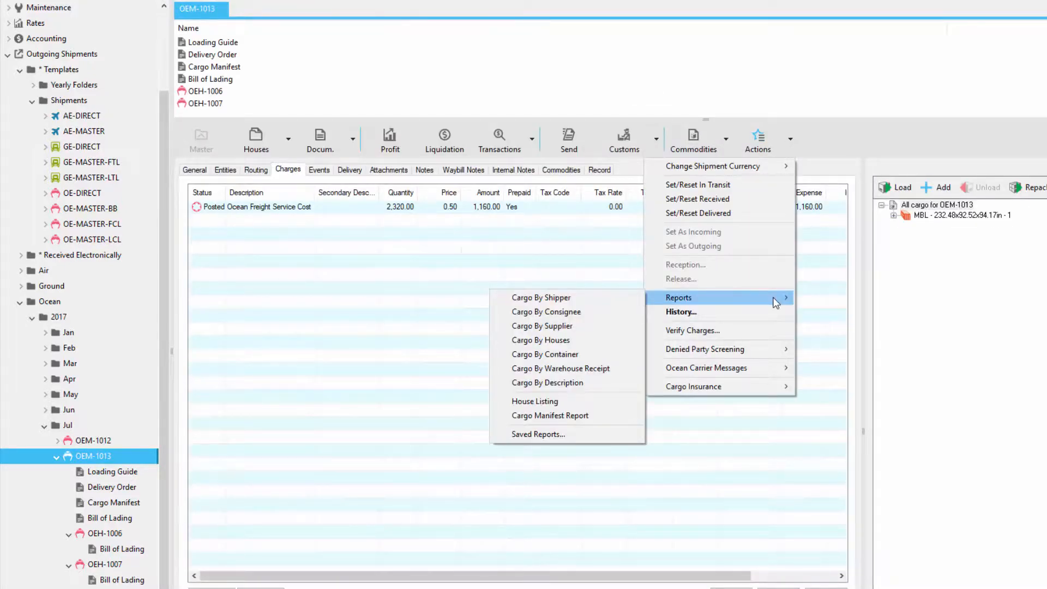
- View the profit breakdown of shipment OEM-1013, including its totals, and check the report options available for it
{"action": "left_click", "coordinate": [402, 147]}
{"action": "left_click", "coordinate": [403, 145]}
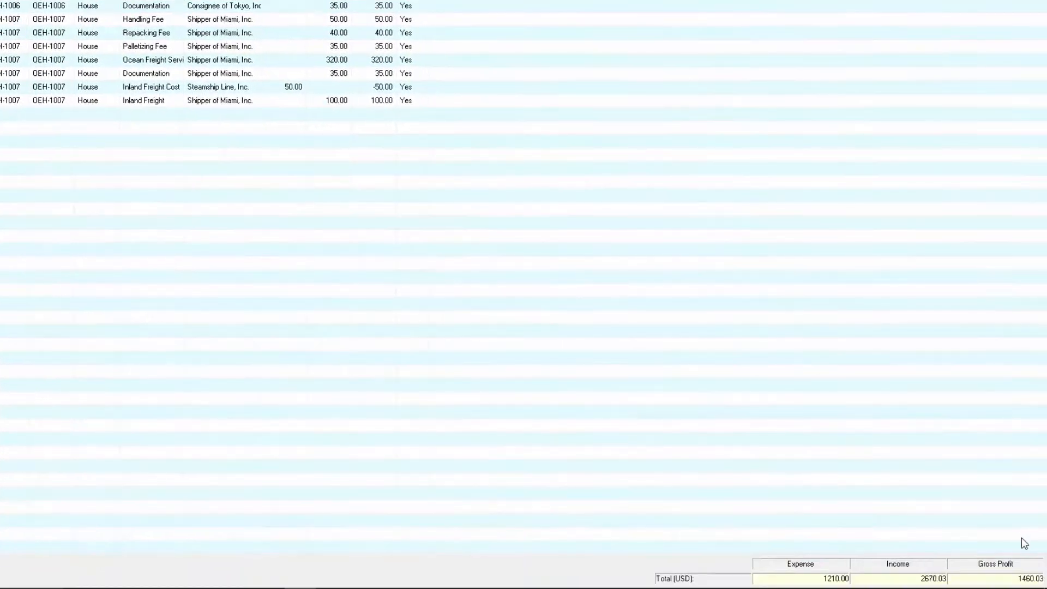
{"action": "left_click", "coordinate": [192, 33]}
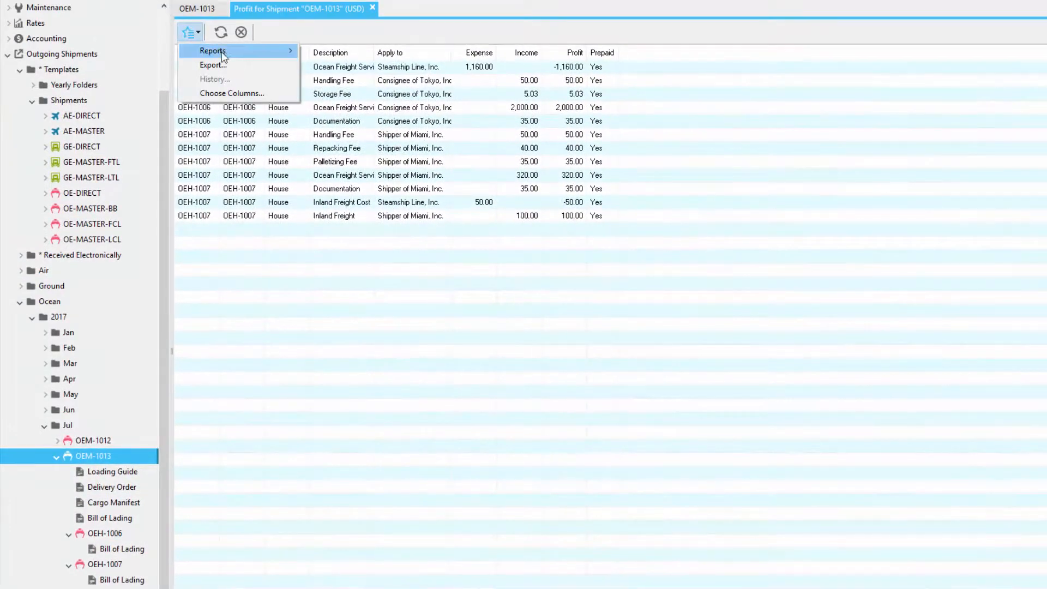
{"action": "mouse_move", "coordinate": [239, 55]}
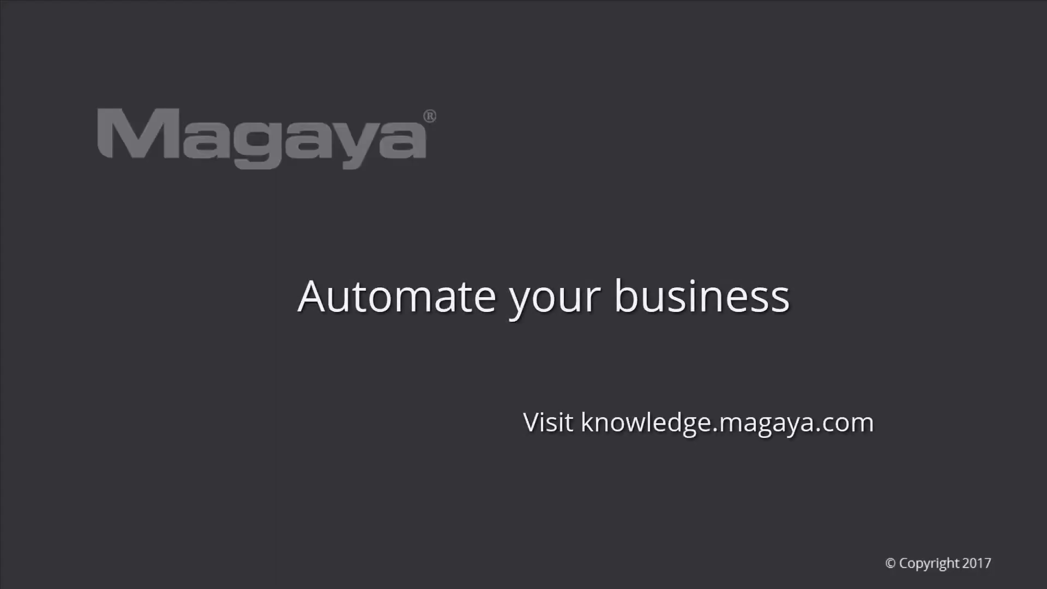